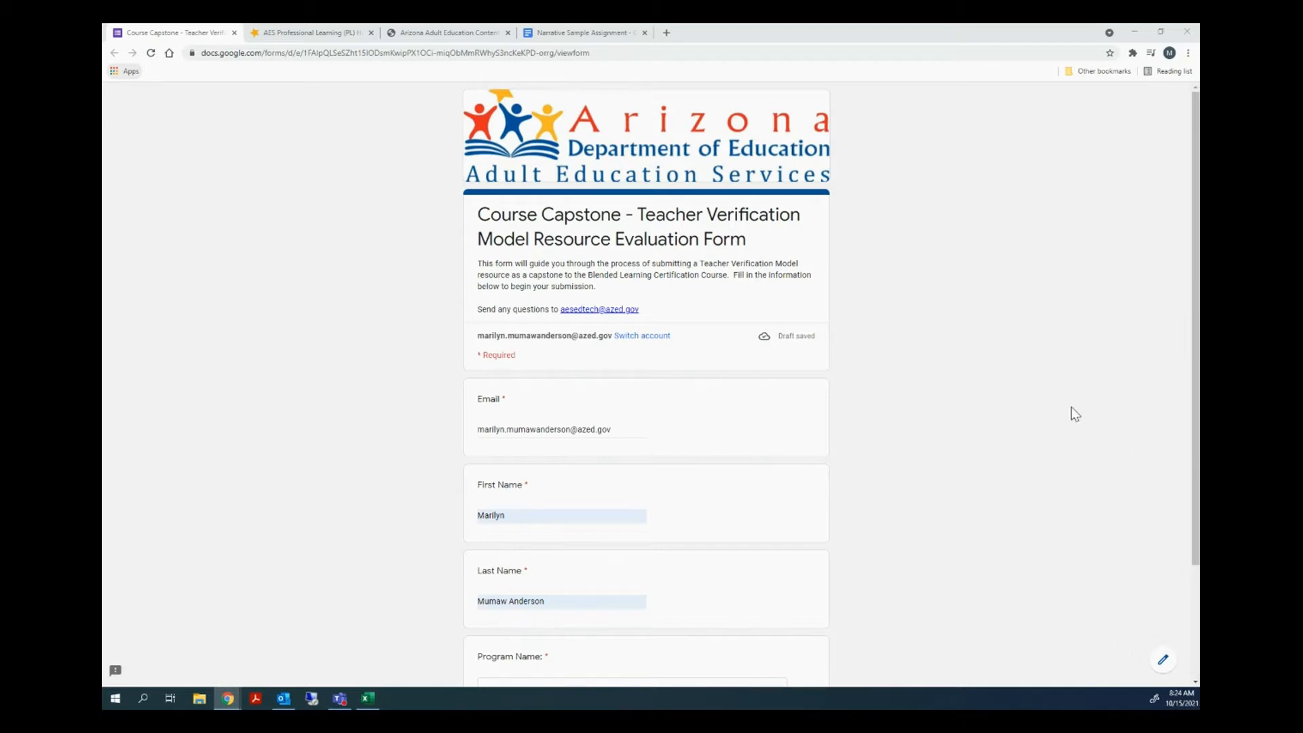
Choose Mesa Unified District as the program name and continue to the form's next page.
scroll(807, 399, "down", 1)
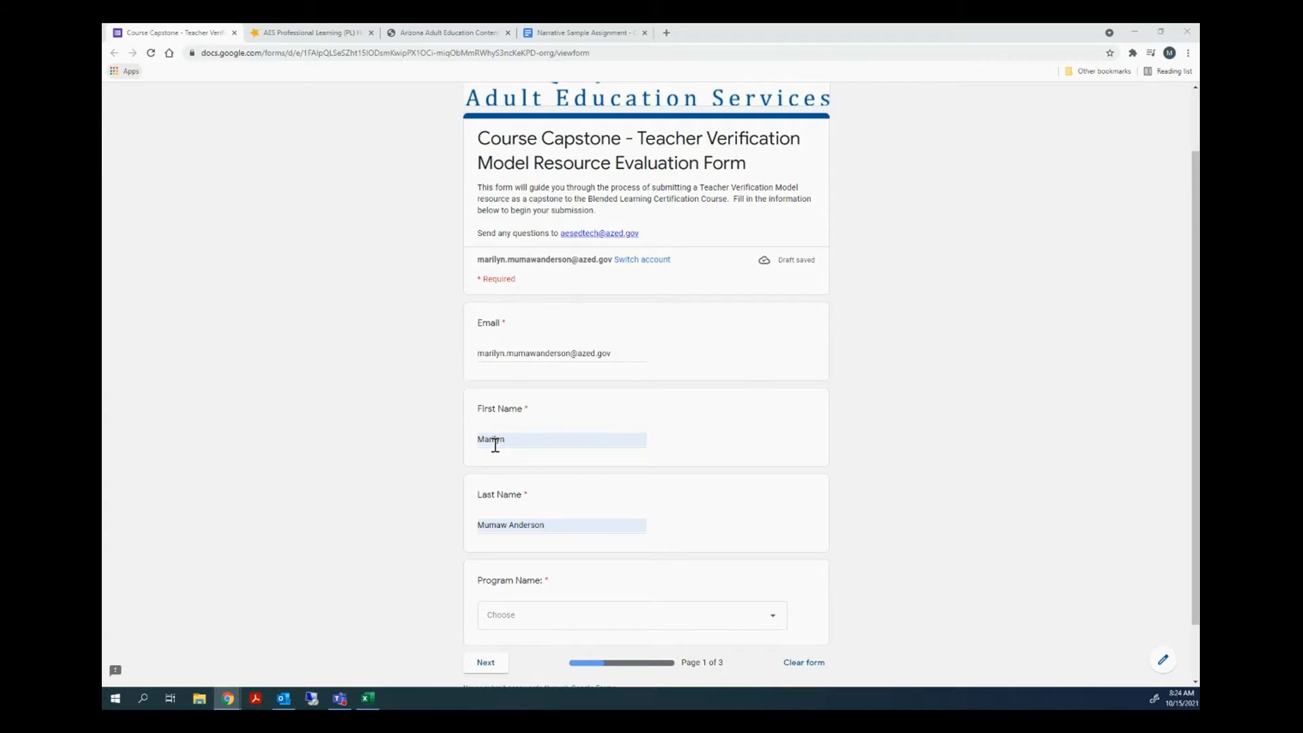
scroll(523, 529, "down", 1)
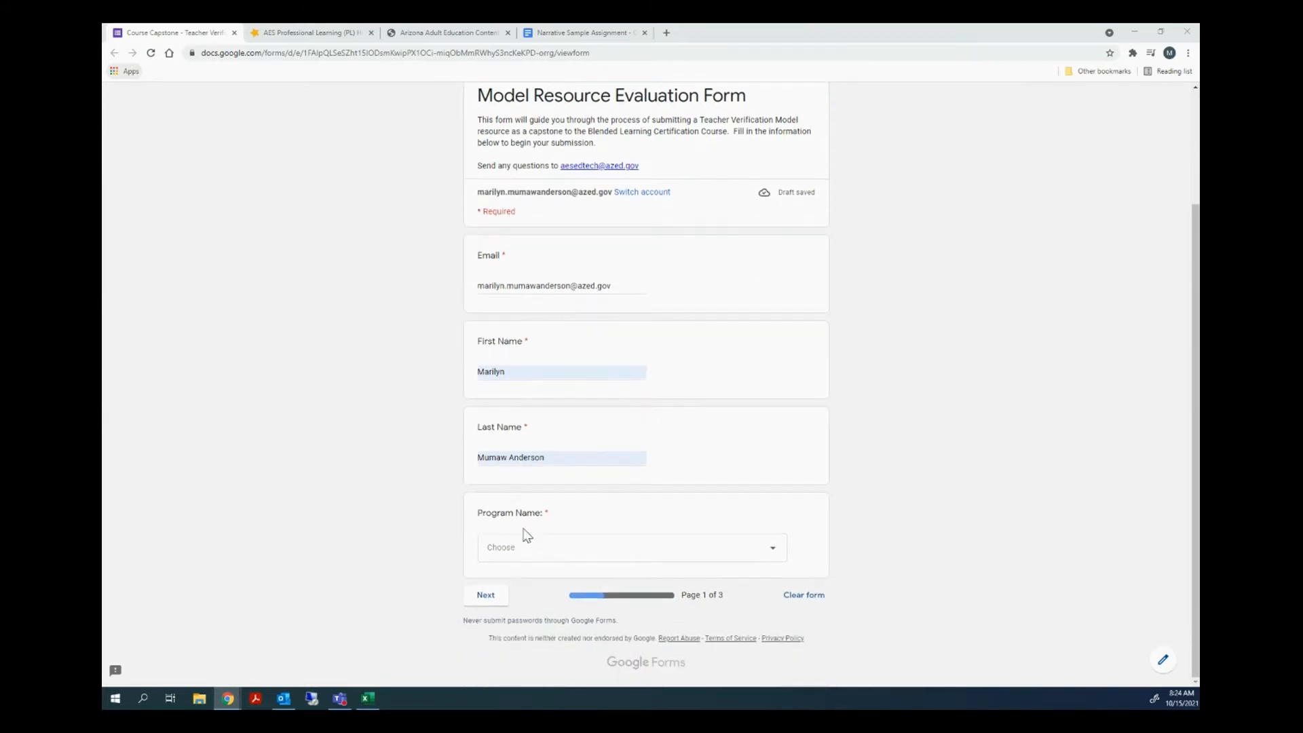
left_click(742, 557)
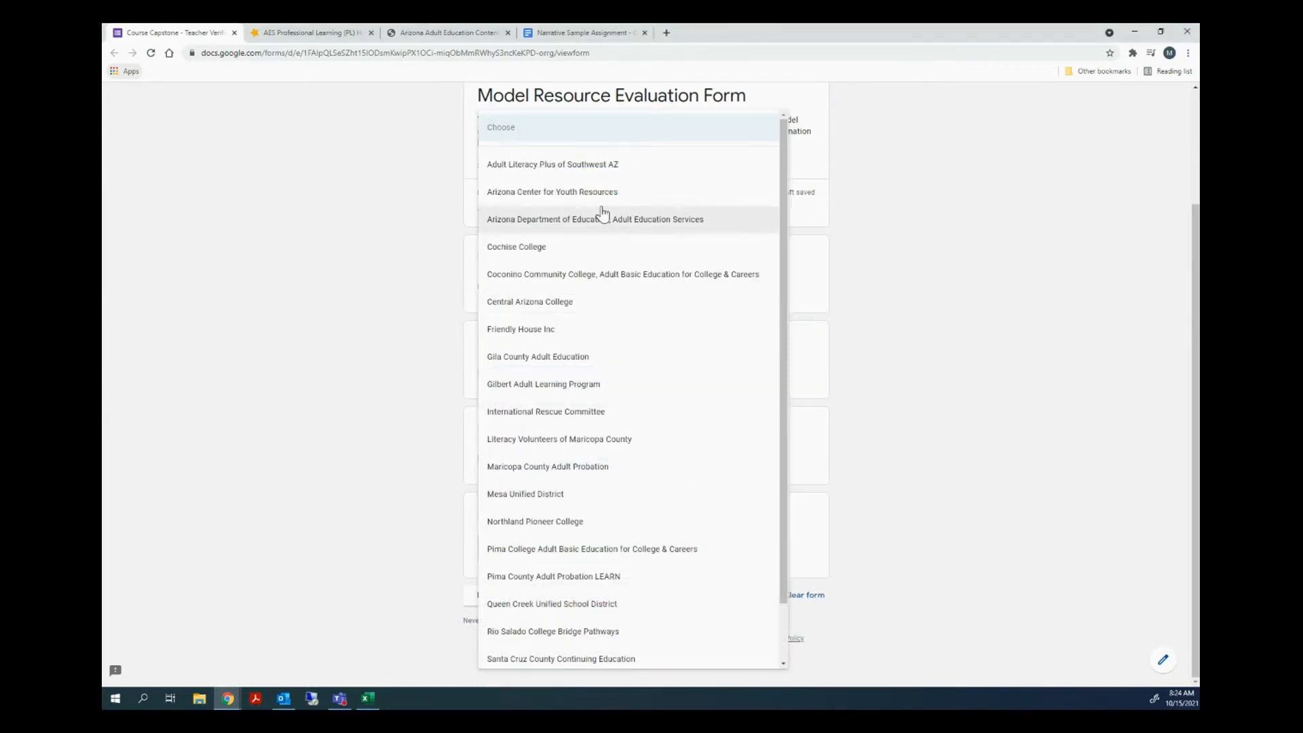
scroll(602, 410, "down", 1)
scroll(625, 604, "up", 1)
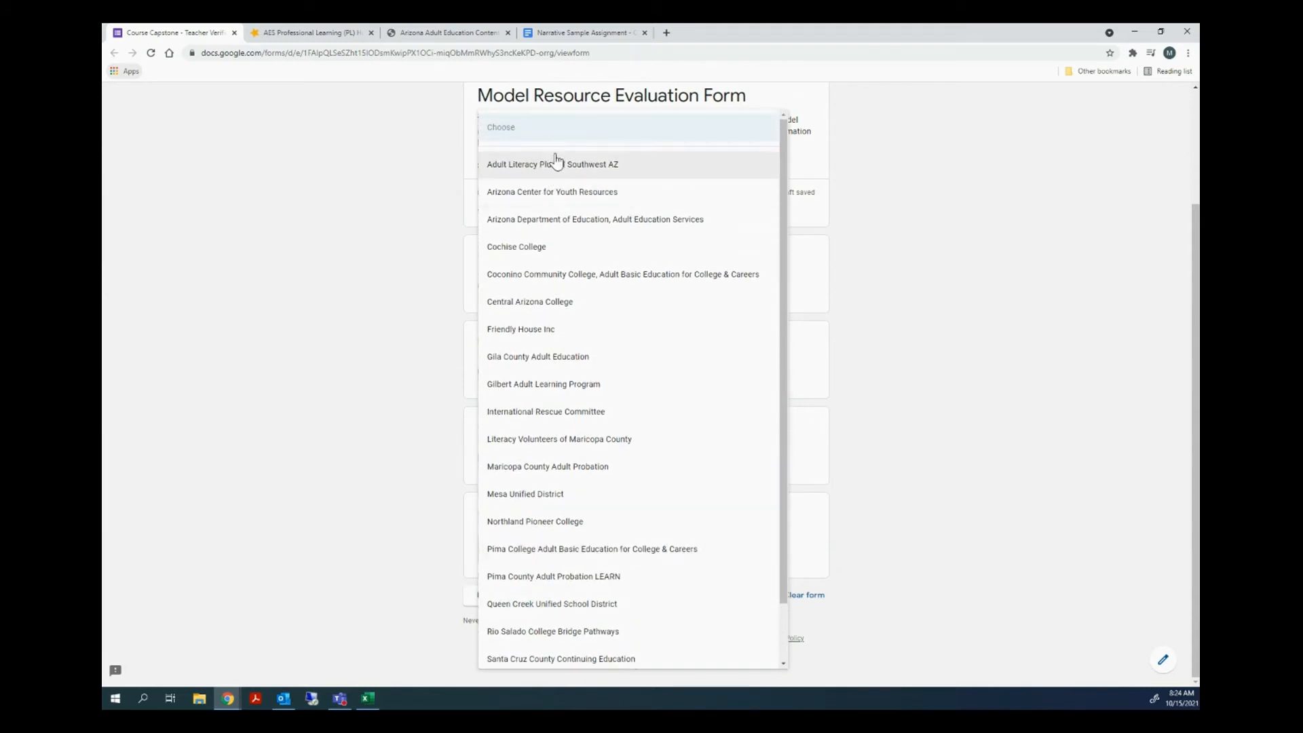
left_click(561, 494)
left_click(498, 605)
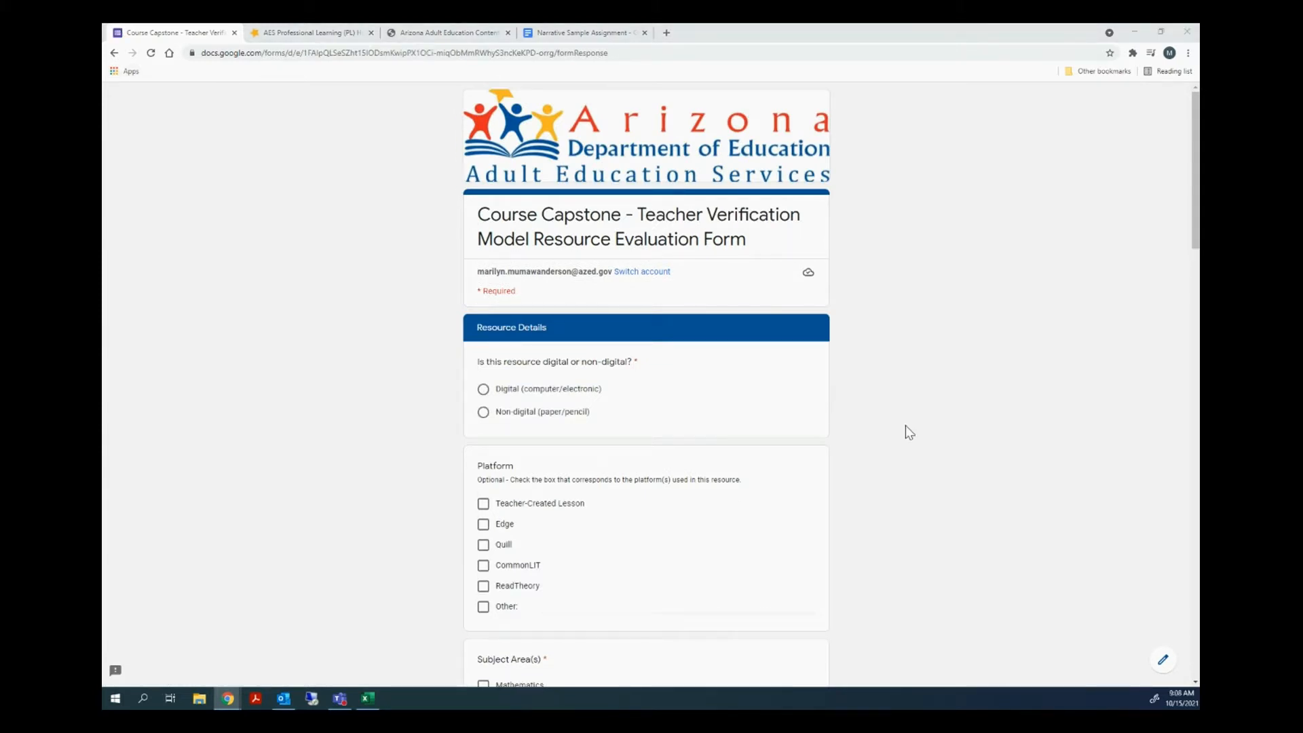
Mark the resource as Digital (computer/electronic) and check Teacher-Created Lesson as its platform.
scroll(905, 426, "down", 1)
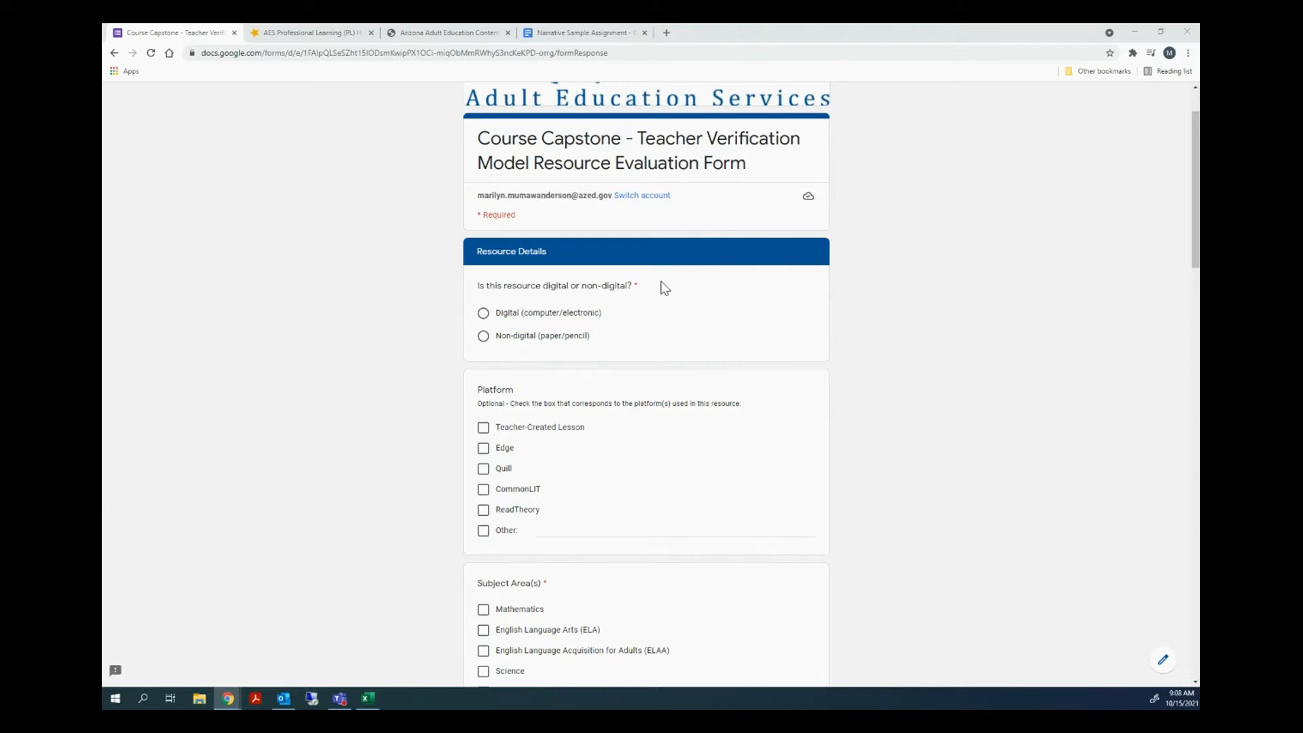
left_click(483, 313)
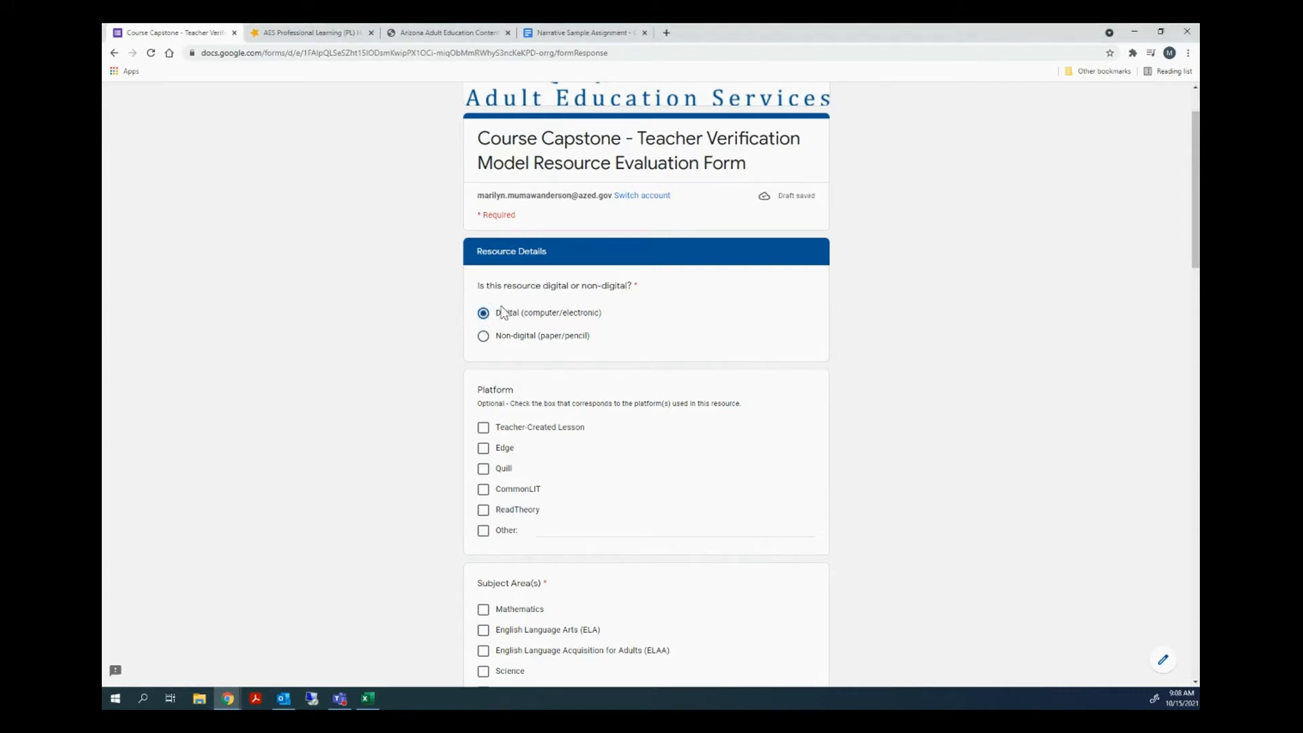
scroll(651, 318, "down", 1)
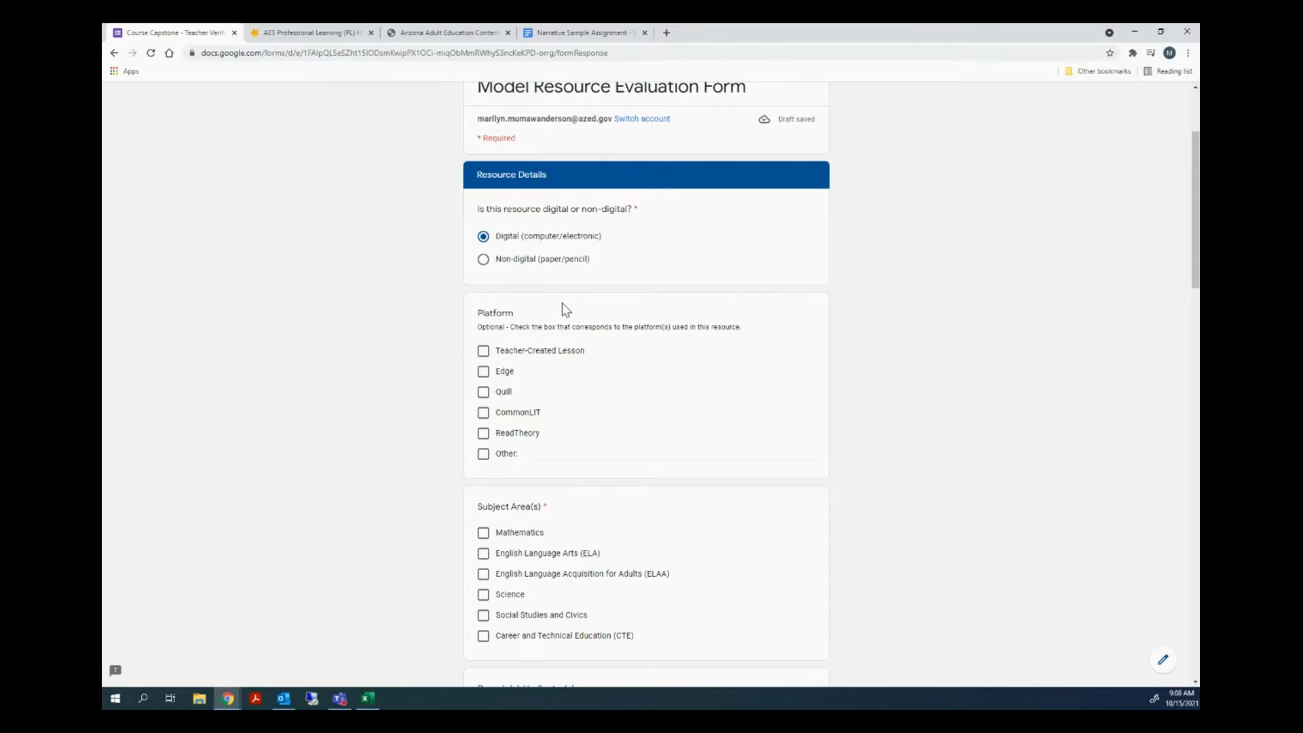
scroll(562, 307, "down", 1)
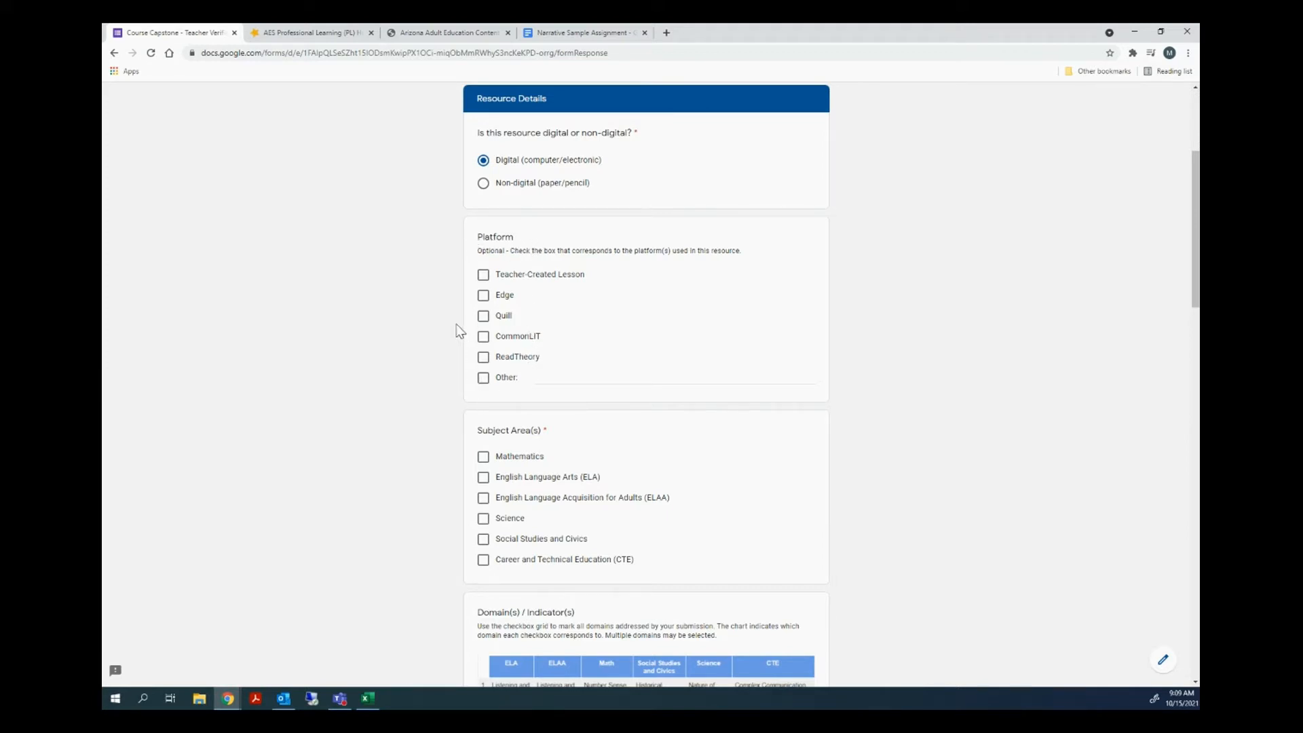
left_click(482, 275)
Check English Language Arts (ELA) as the subject area of the resource.
scroll(460, 334, "down", 1)
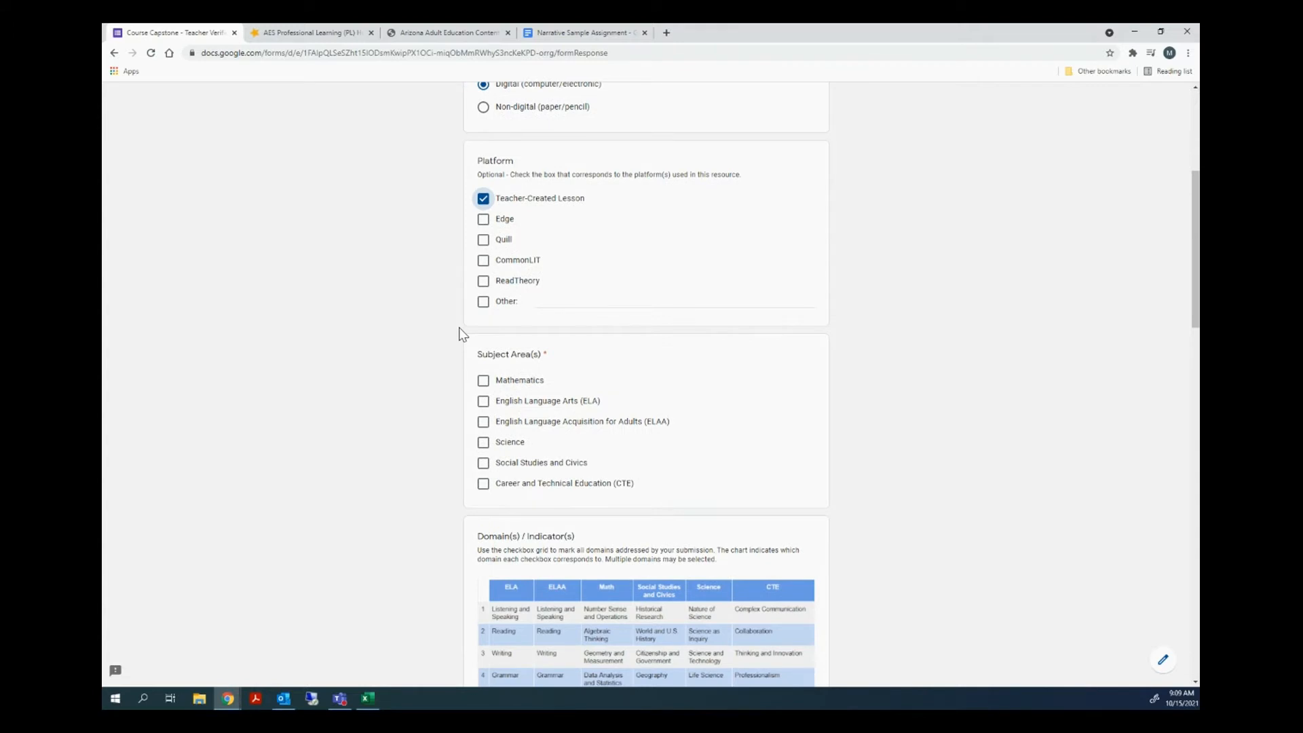
scroll(460, 334, "down", 1)
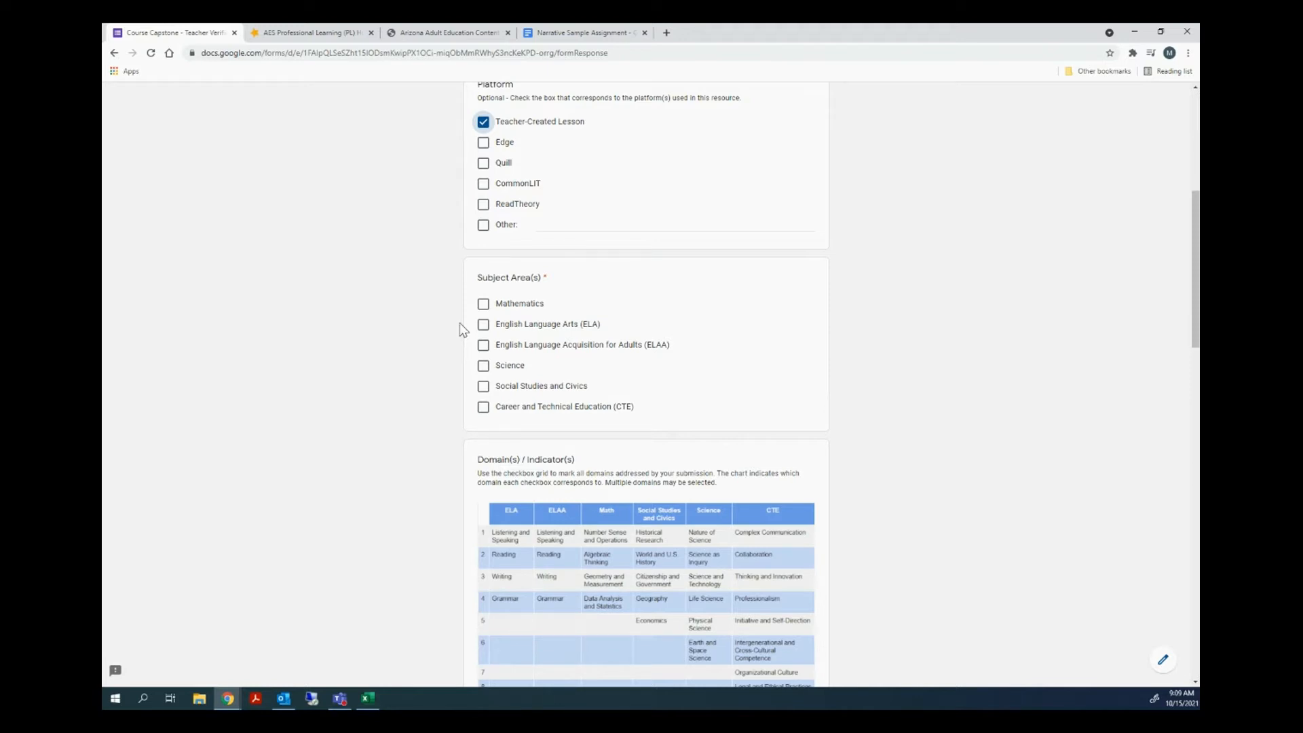
left_click(483, 325)
Mark domain 3 (Writing) for ELA in the Domain(s) / Indicator(s) checkbox grid.
scroll(450, 368, "down", 1)
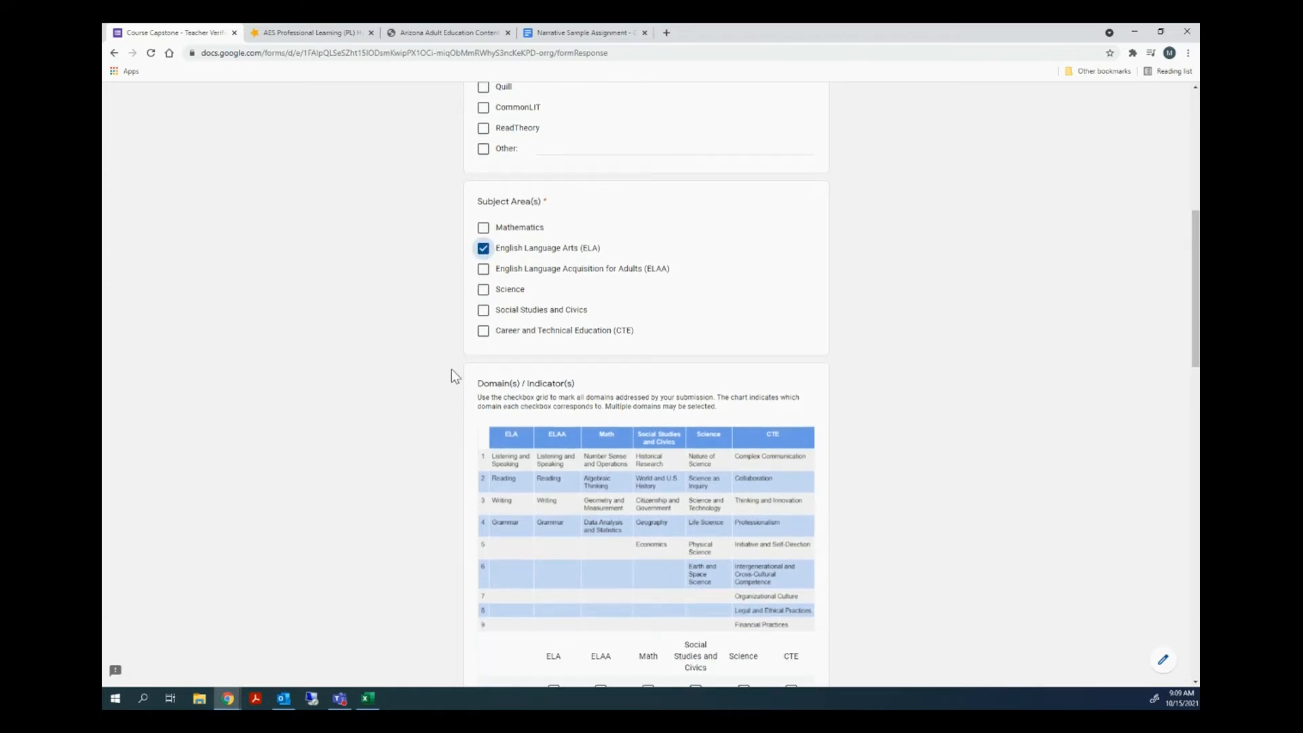
scroll(450, 369, "down", 2)
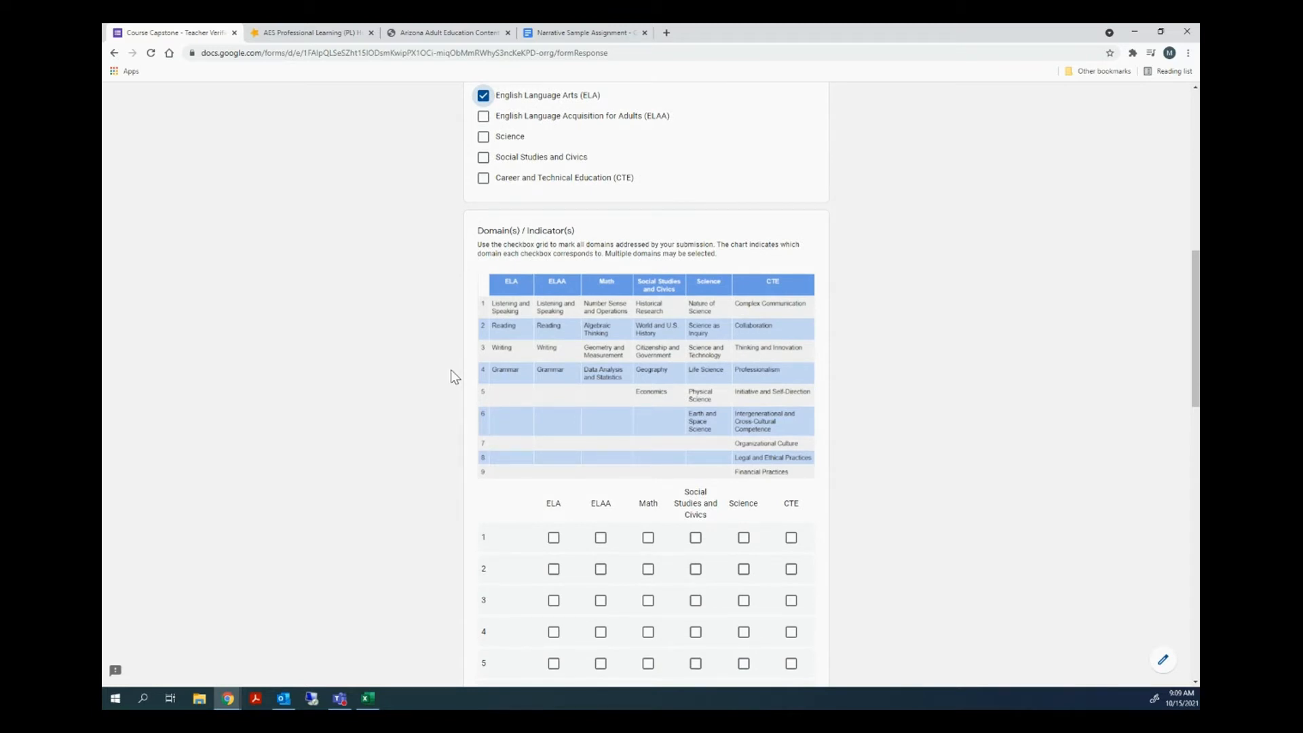
scroll(454, 377, "up", 1)
scroll(453, 378, "down", 2)
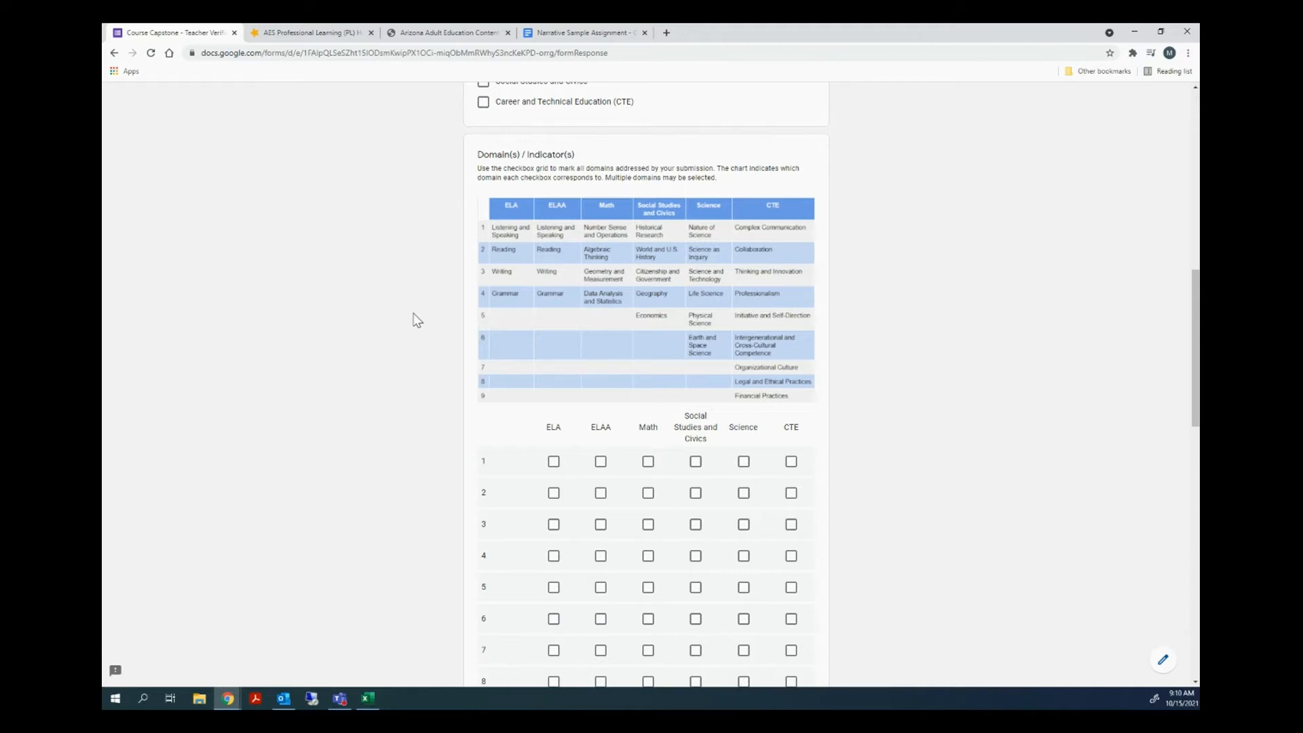
scroll(417, 321, "down", 1)
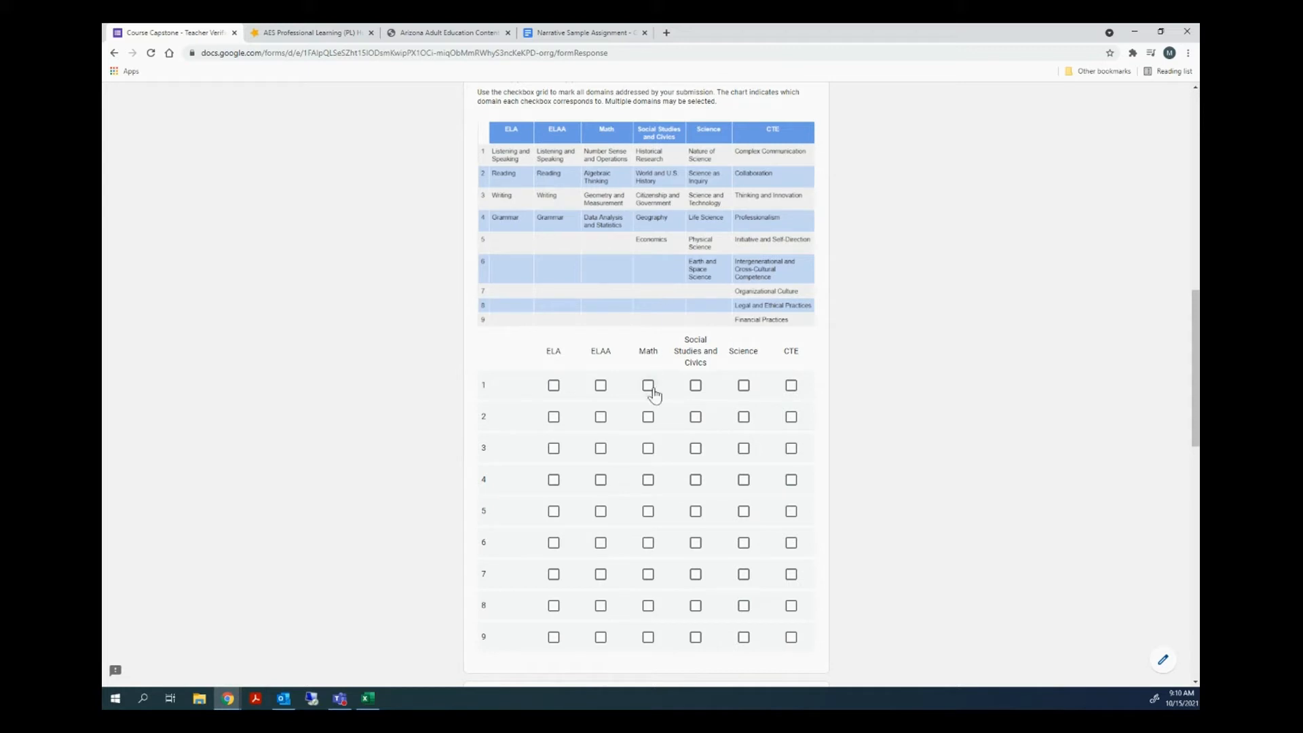
left_click(554, 447)
scroll(429, 454, "down", 1)
scroll(429, 455, "up", 2)
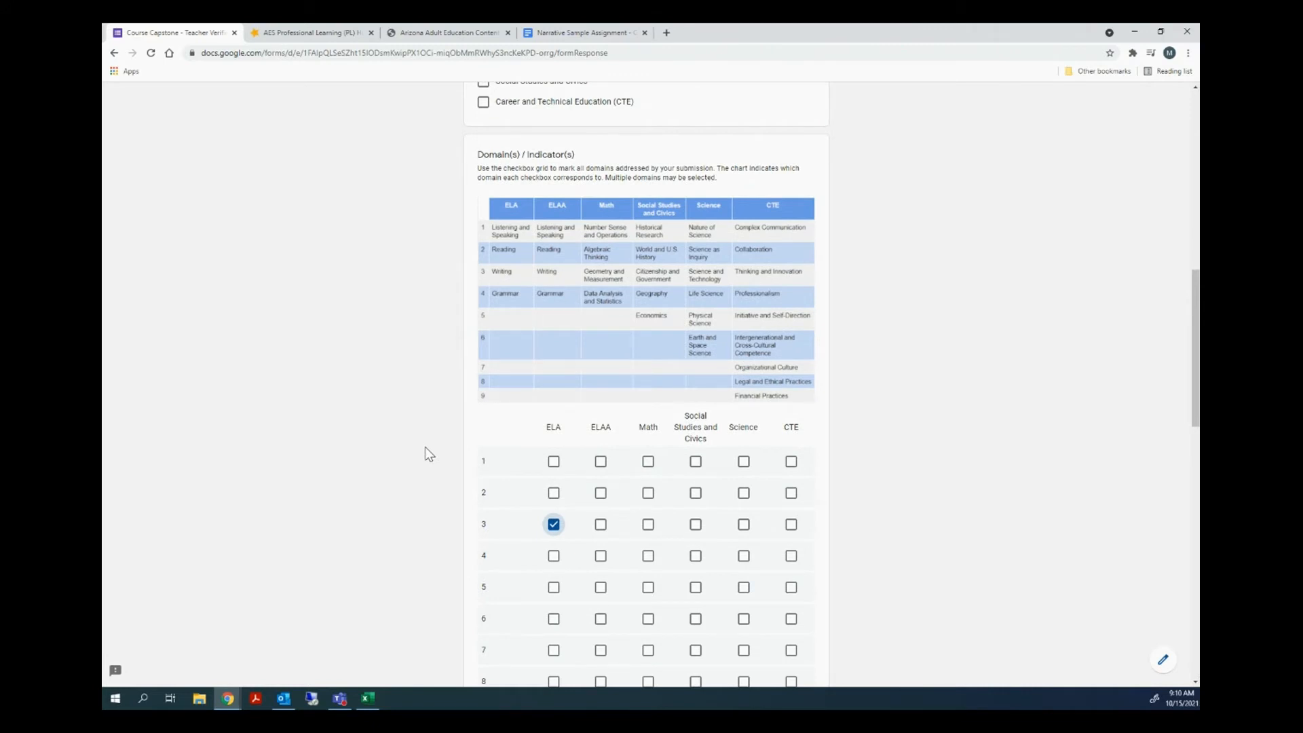
Enter "Writing Personal Narratives" as the lesson topic.
scroll(429, 455, "down", 4)
scroll(429, 455, "down", 2)
left_click(512, 438)
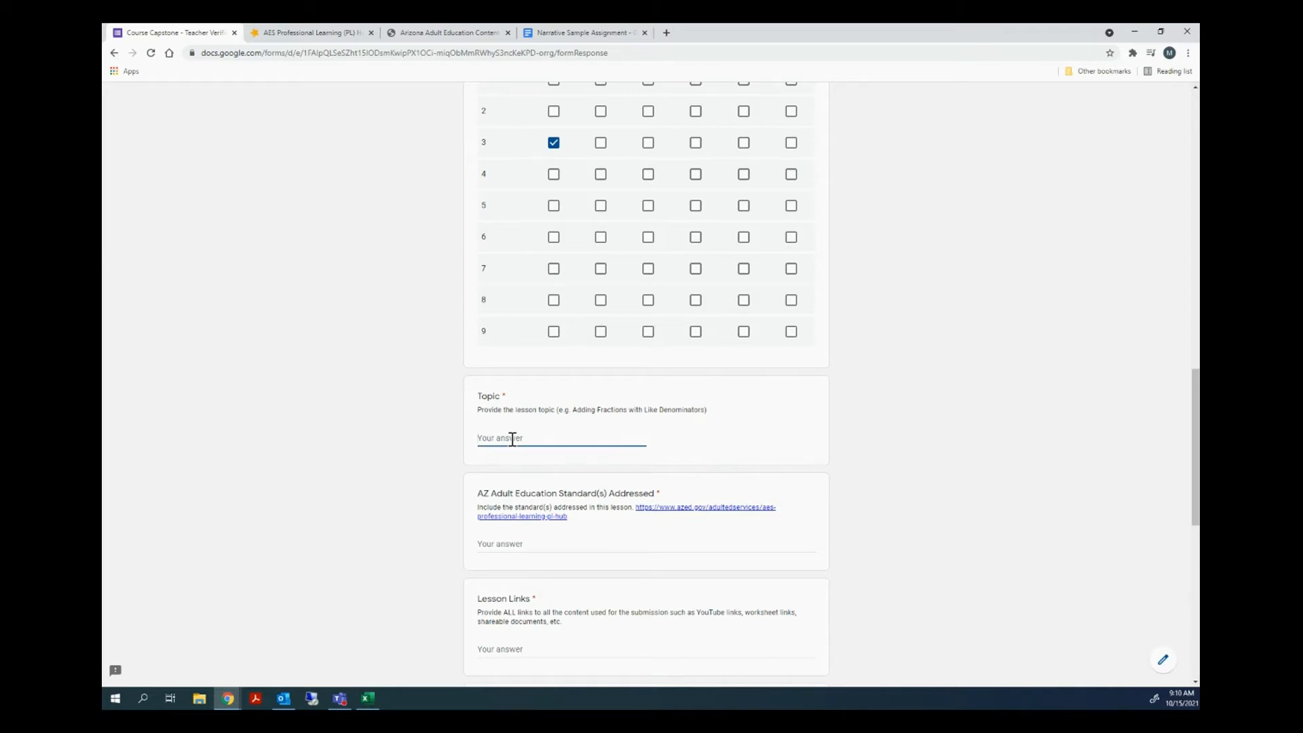
type("Writing Personal na")
key("BackSpace")
type("Narratives")
Switch to the AES Professional Learning (PL) Hub page and expand its Standards section to review the available standards links.
scroll(490, 432, "down", 2)
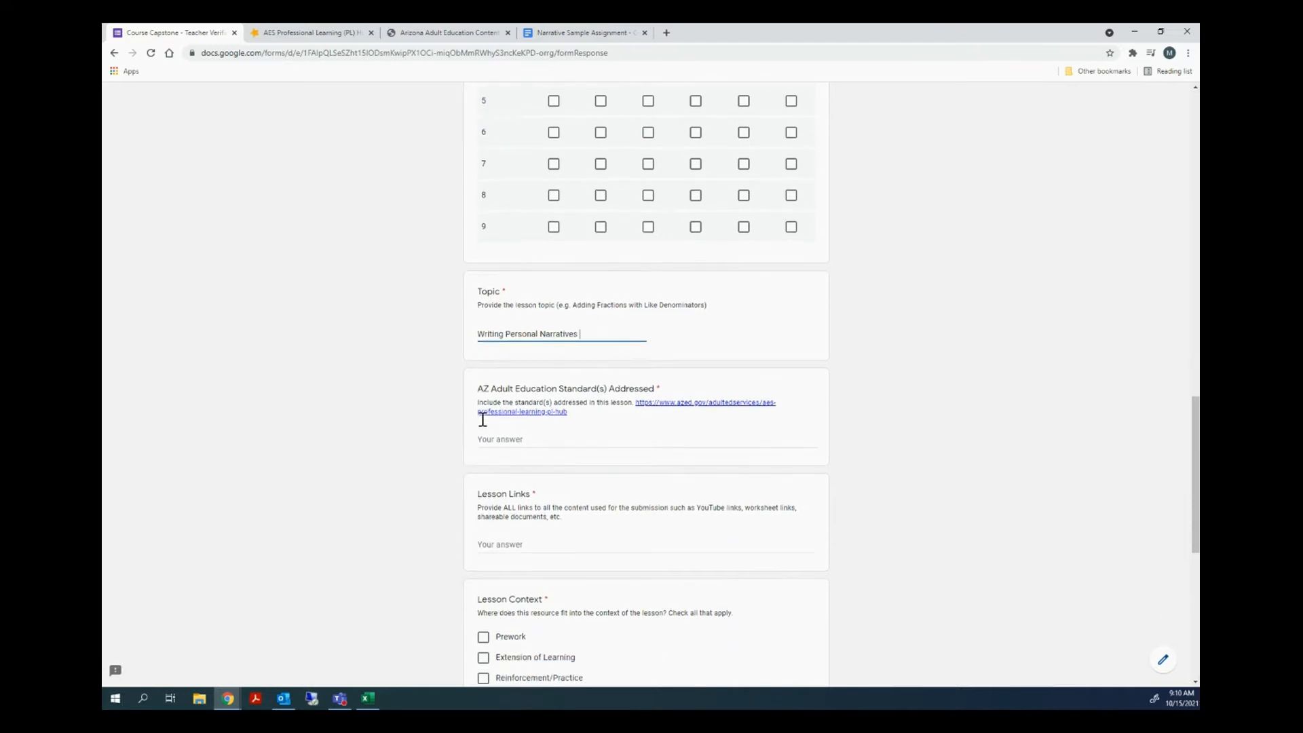
scroll(482, 420, "down", 1)
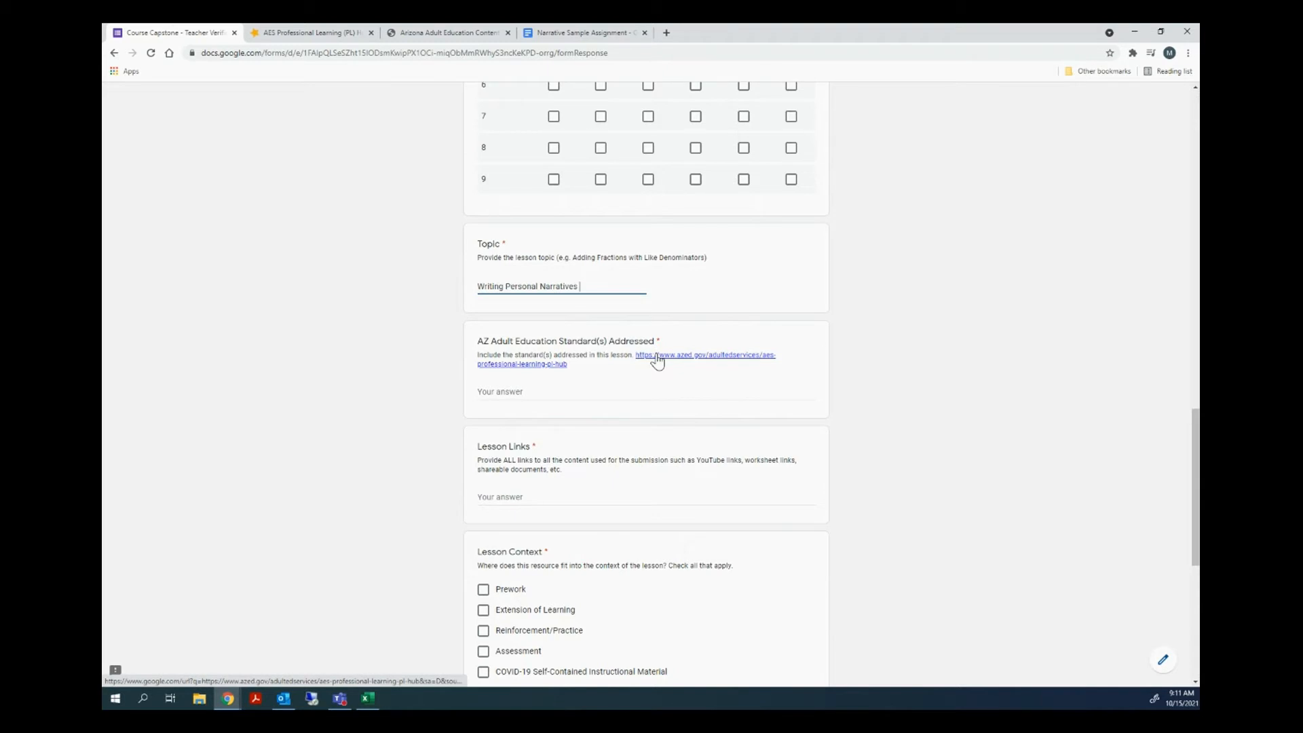
left_click(292, 32)
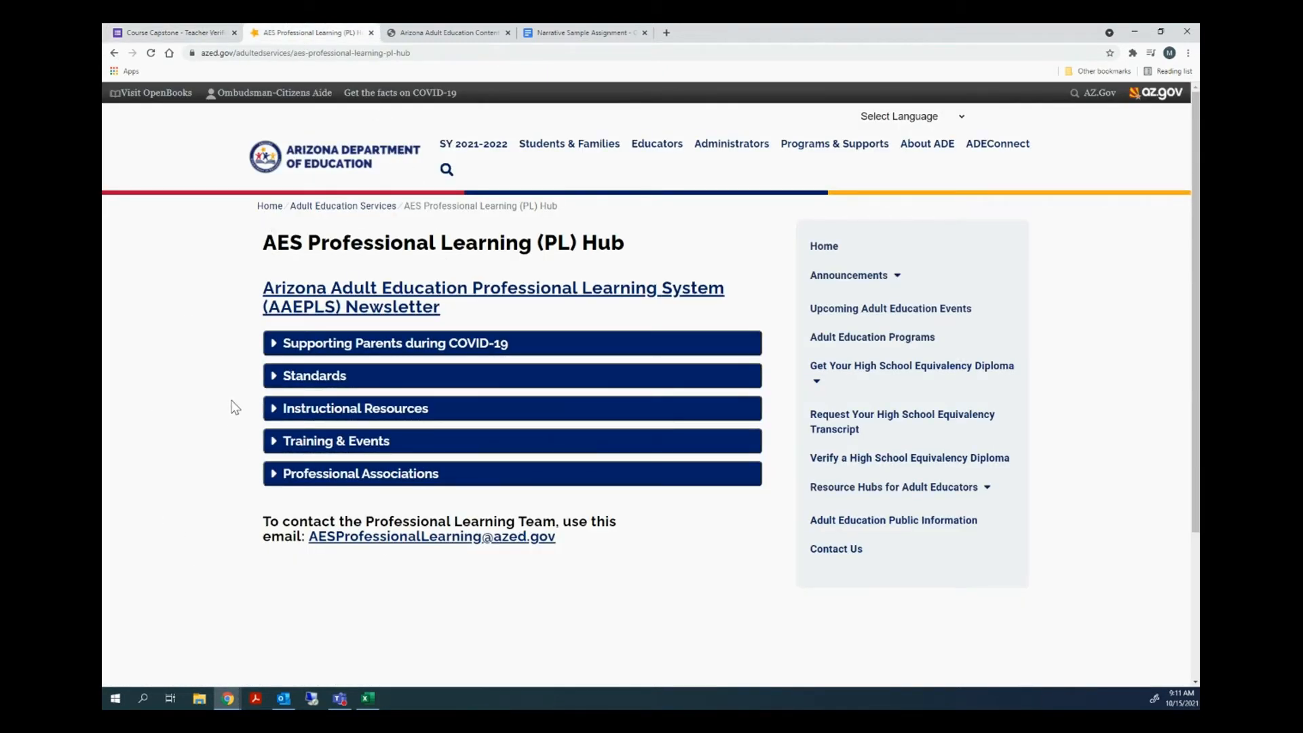
left_click(312, 378)
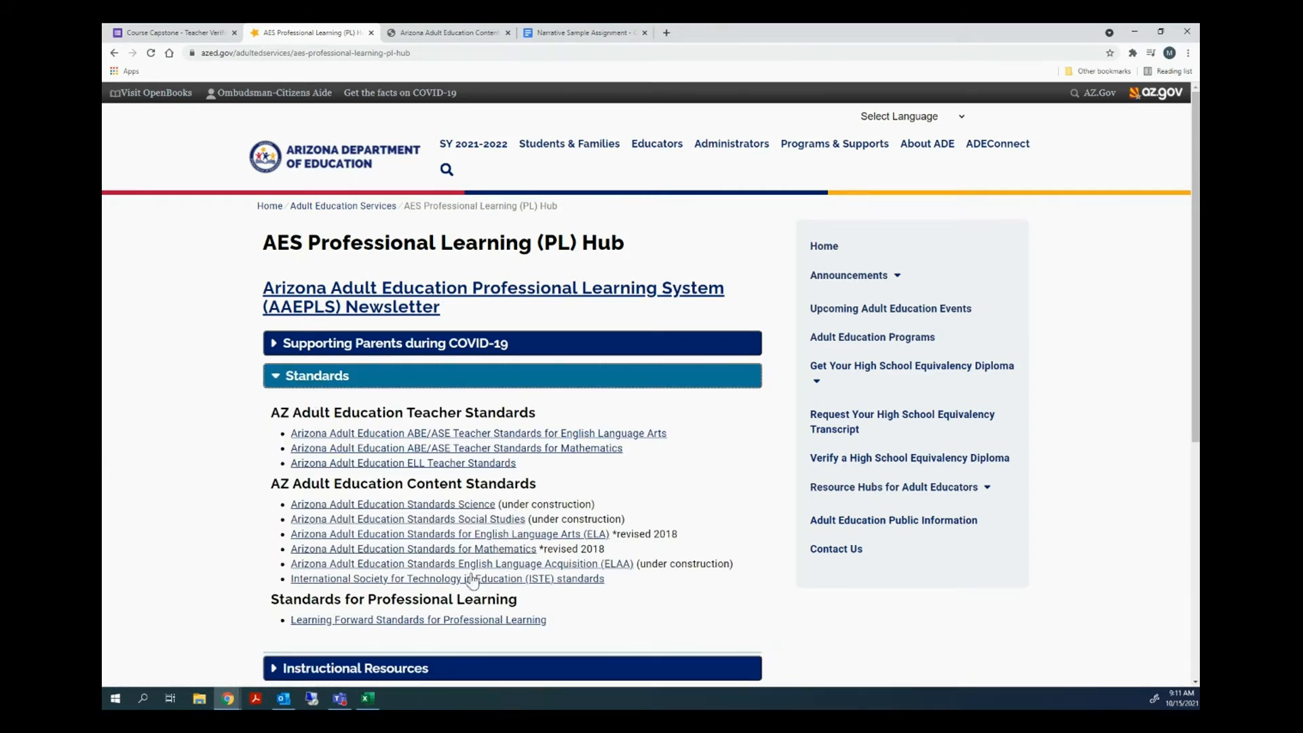
Return to the capstone form and enter ABE4.W.3 as the AZ Adult Education standard addressed.
left_click(163, 32)
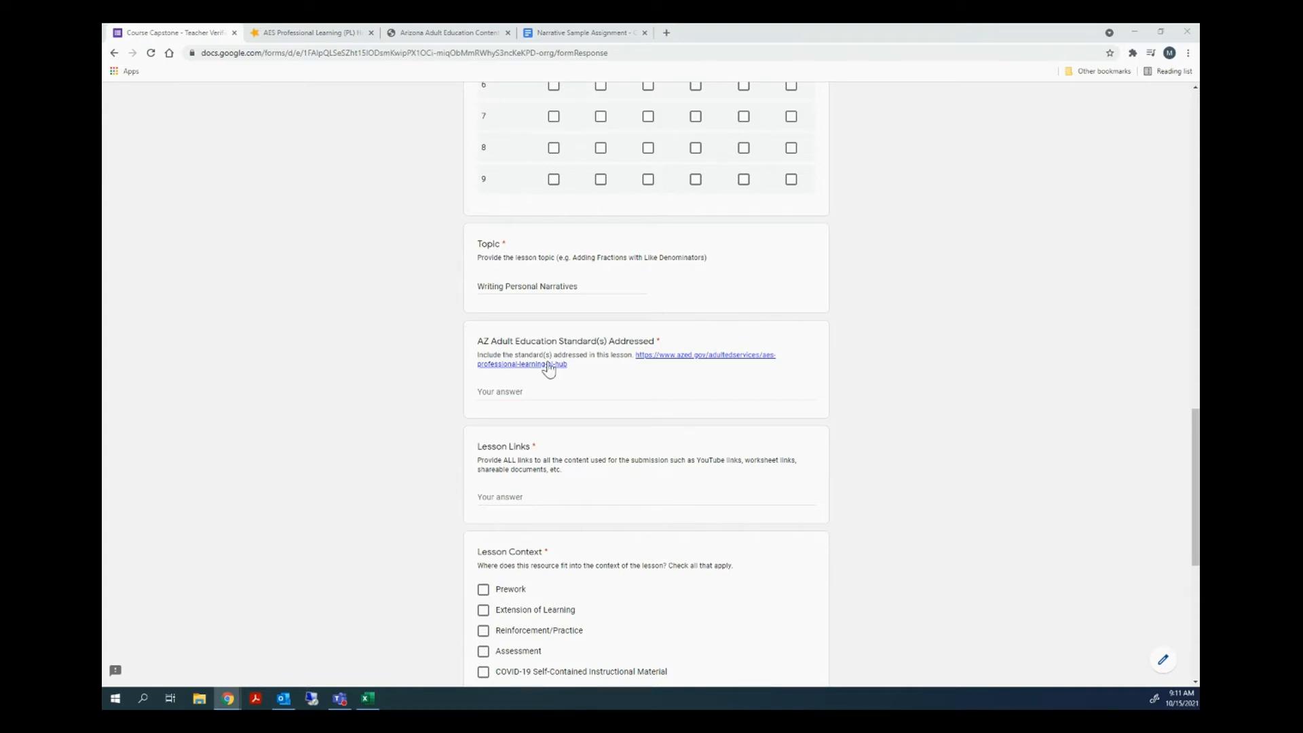
left_click(514, 391)
type("ABE4.W.3")
key("Return")
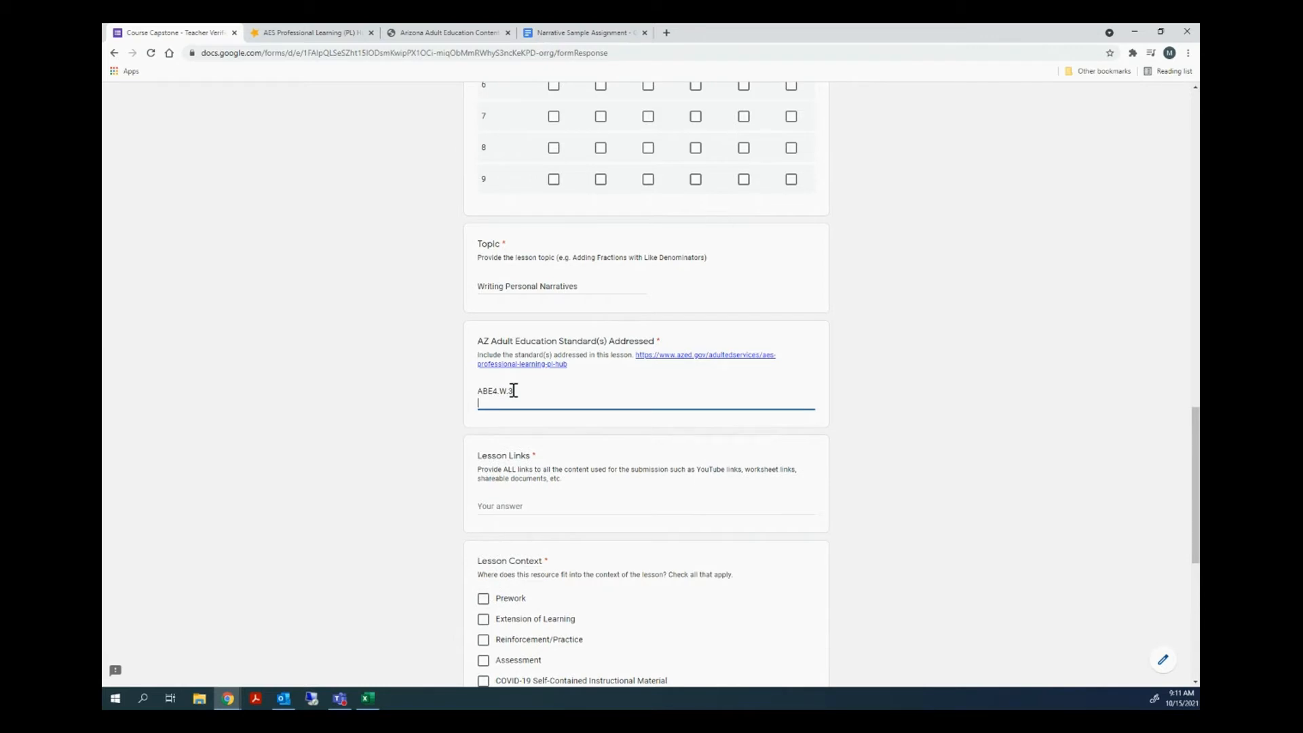
key("BackSpace")
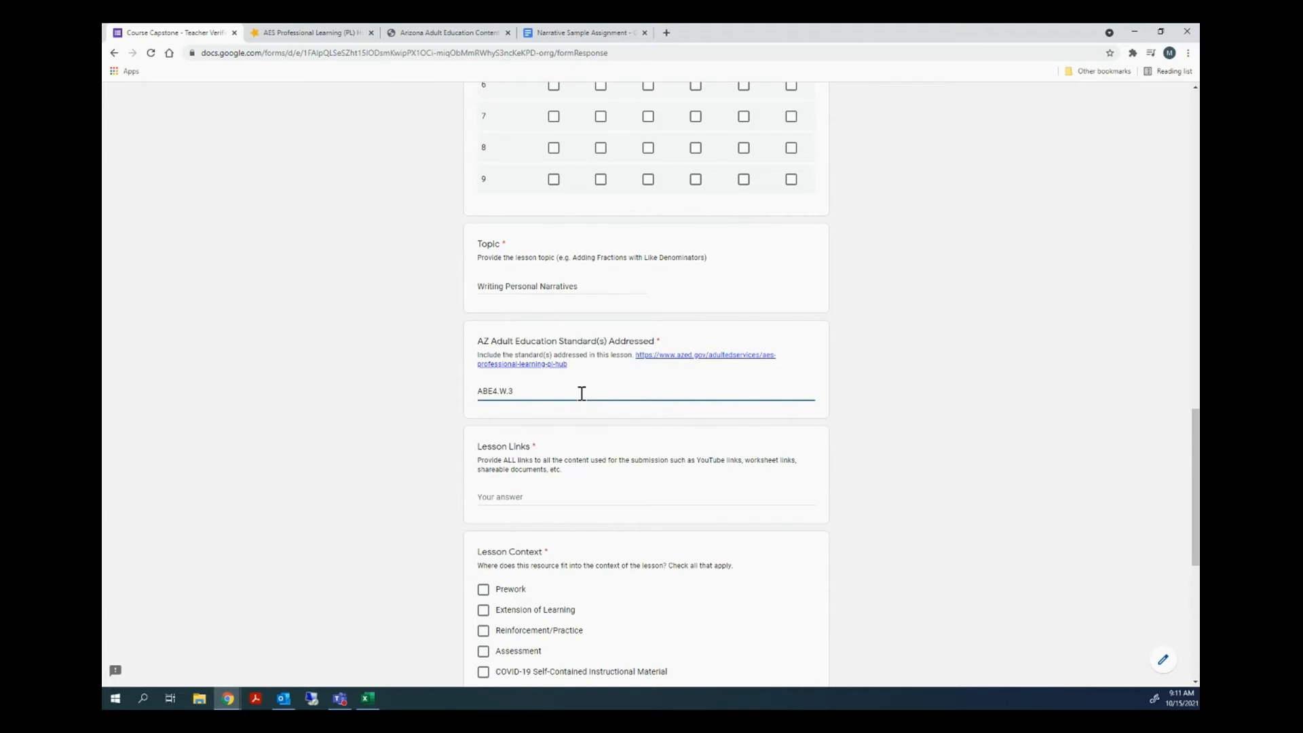
scroll(581, 391, "down", 1)
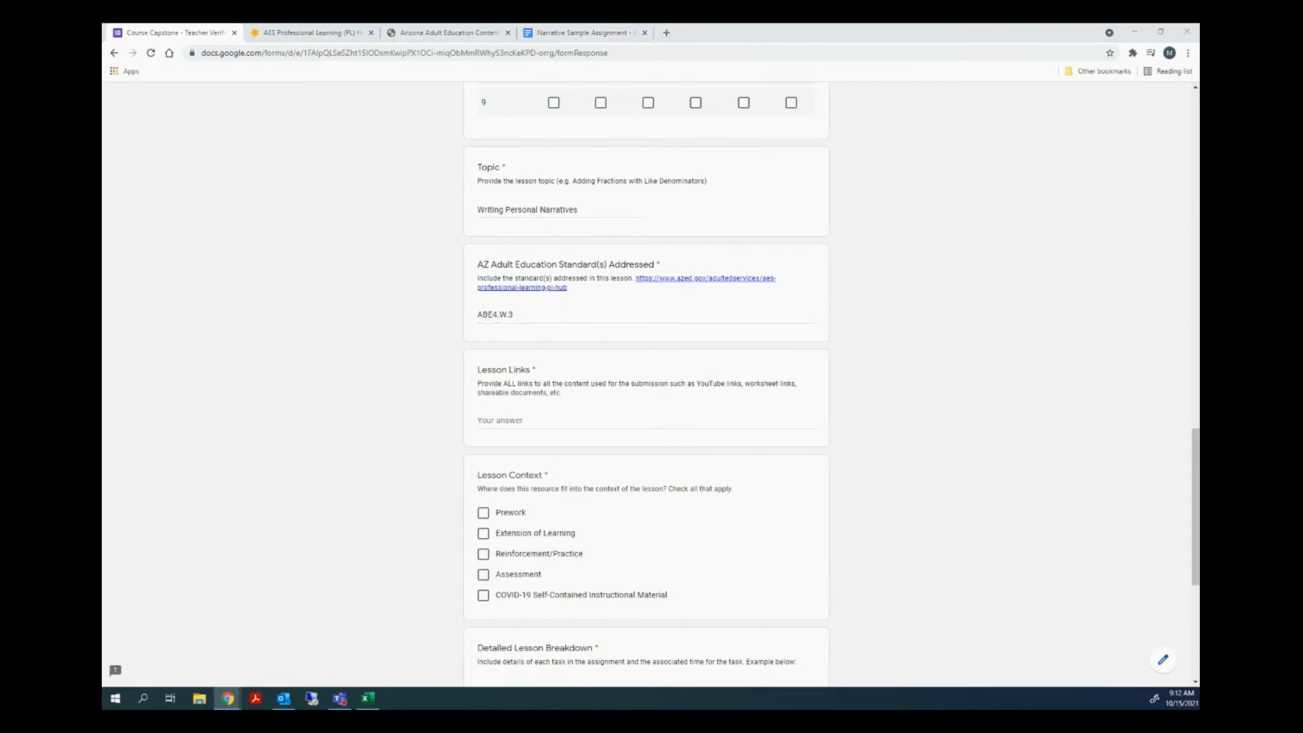
left_click(504, 420)
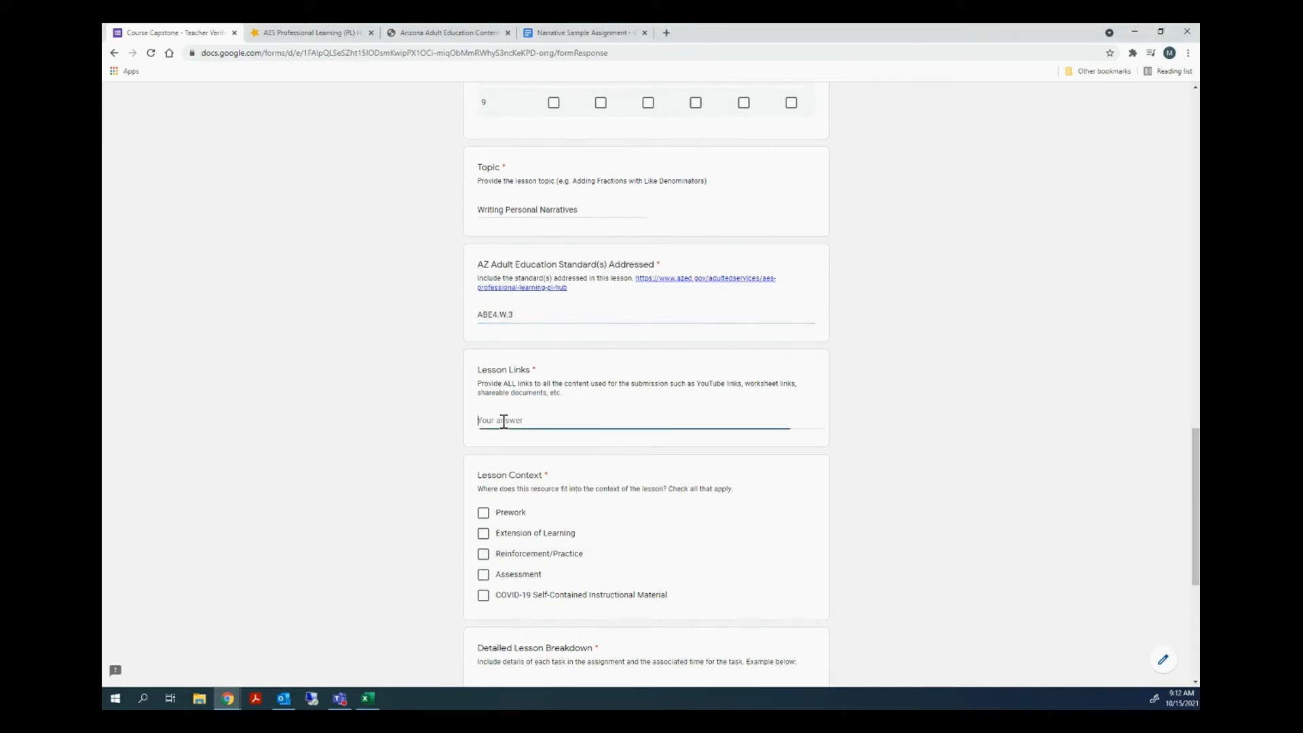
type("https://youtu.be/OgNVUZvB9Ow")
Share the Narrative Sample Assignment document with anyone with the link as viewer, and add its copied link to the form's Lesson Links.
left_click(570, 30)
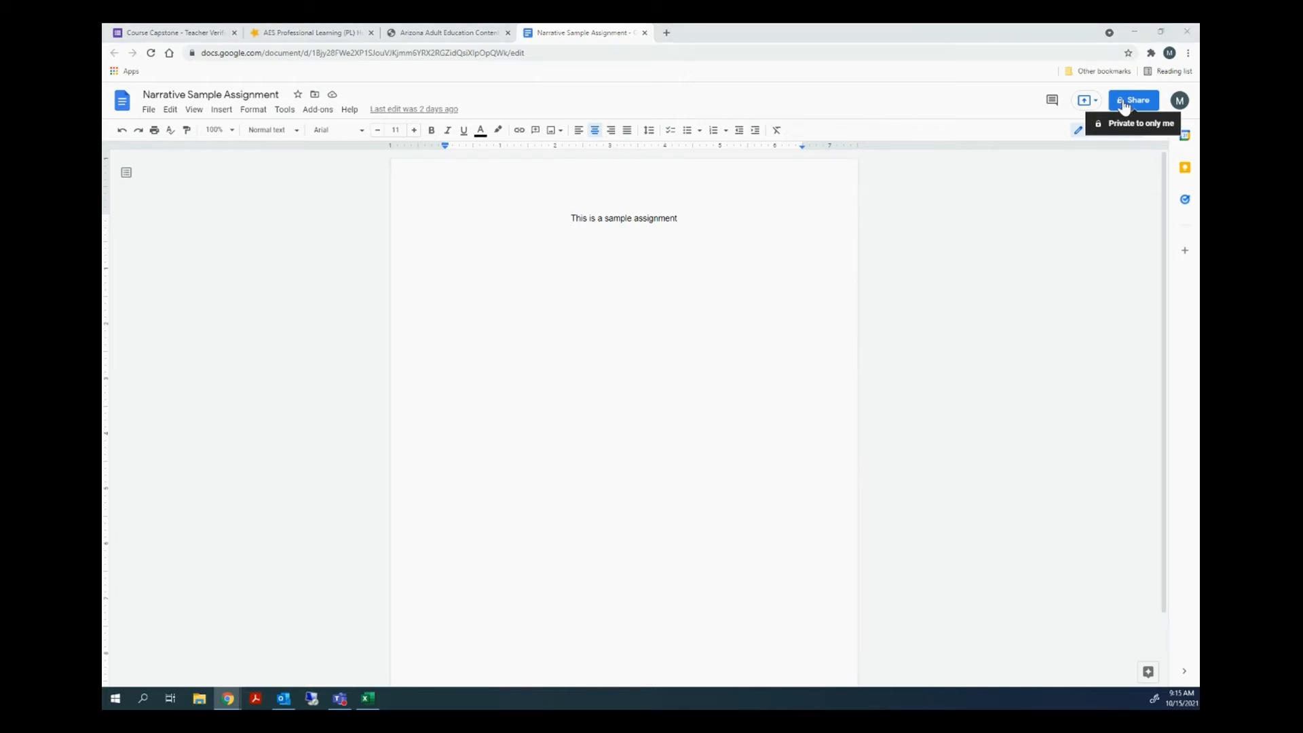
left_click(1122, 104)
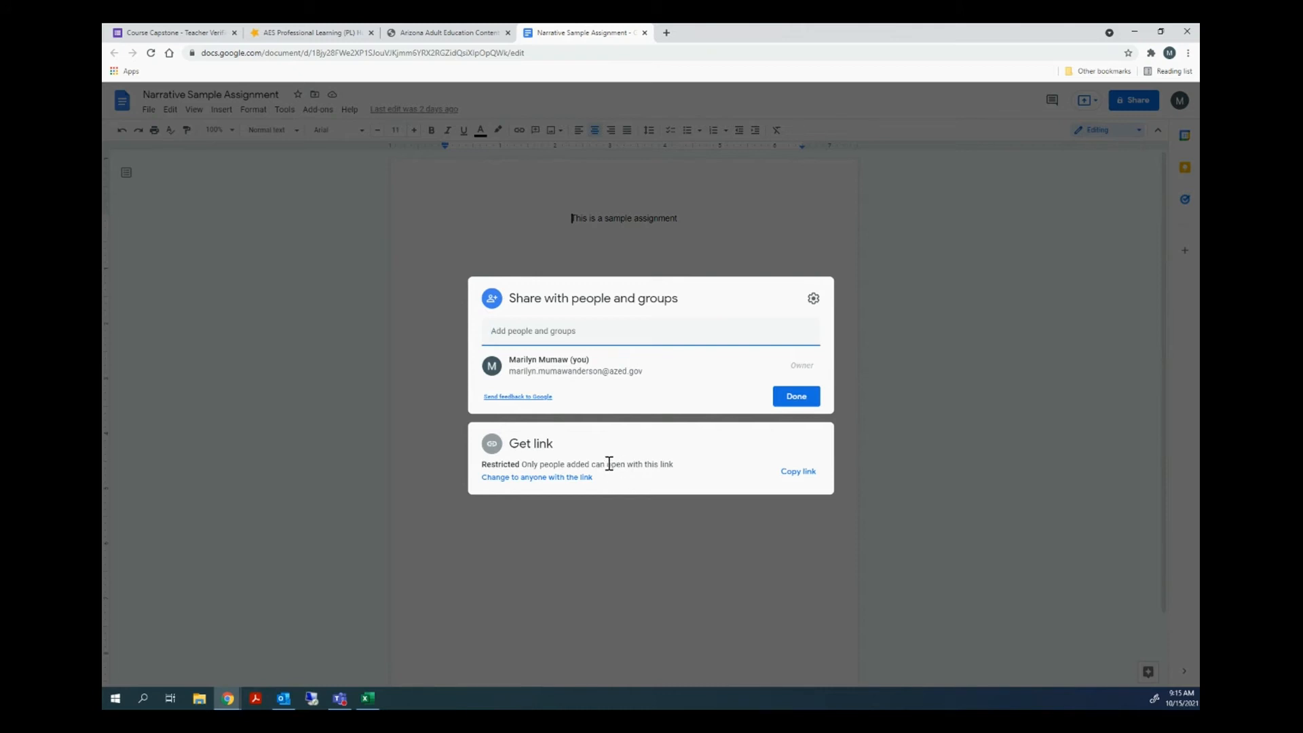
left_click(572, 479)
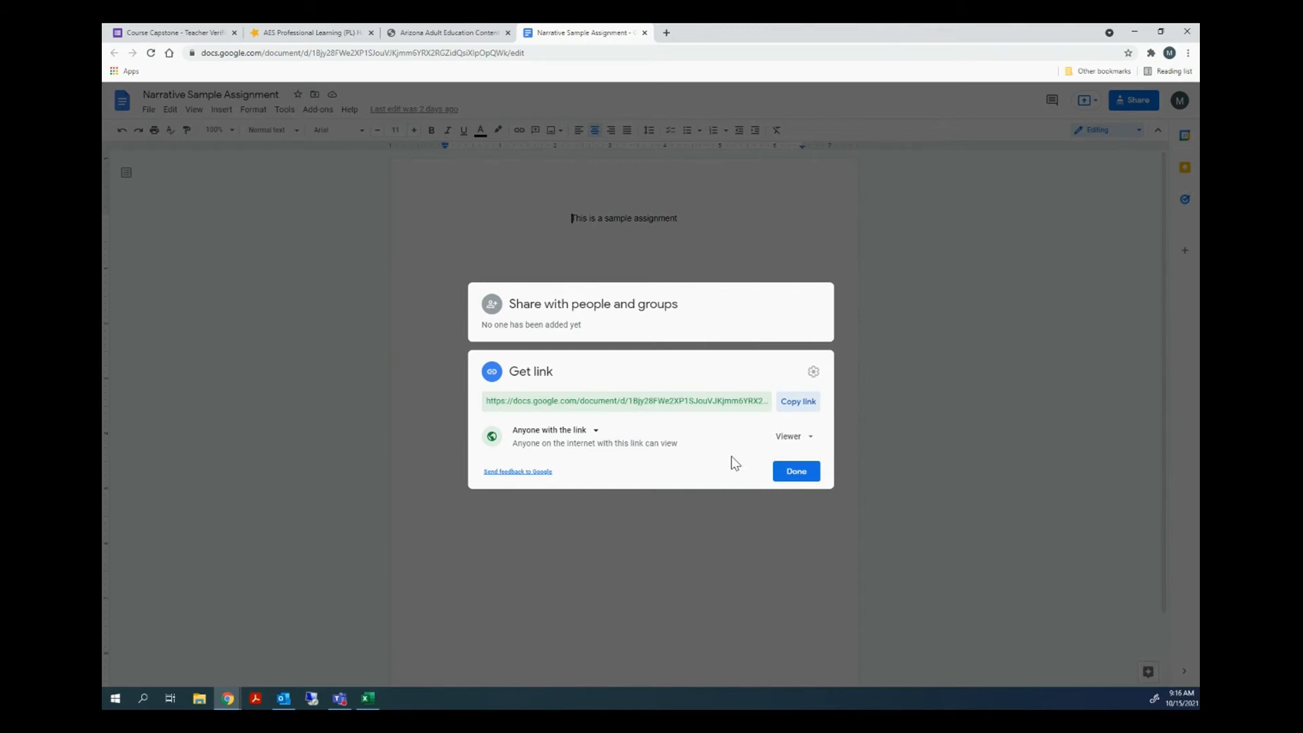
left_click(806, 406)
left_click(788, 478)
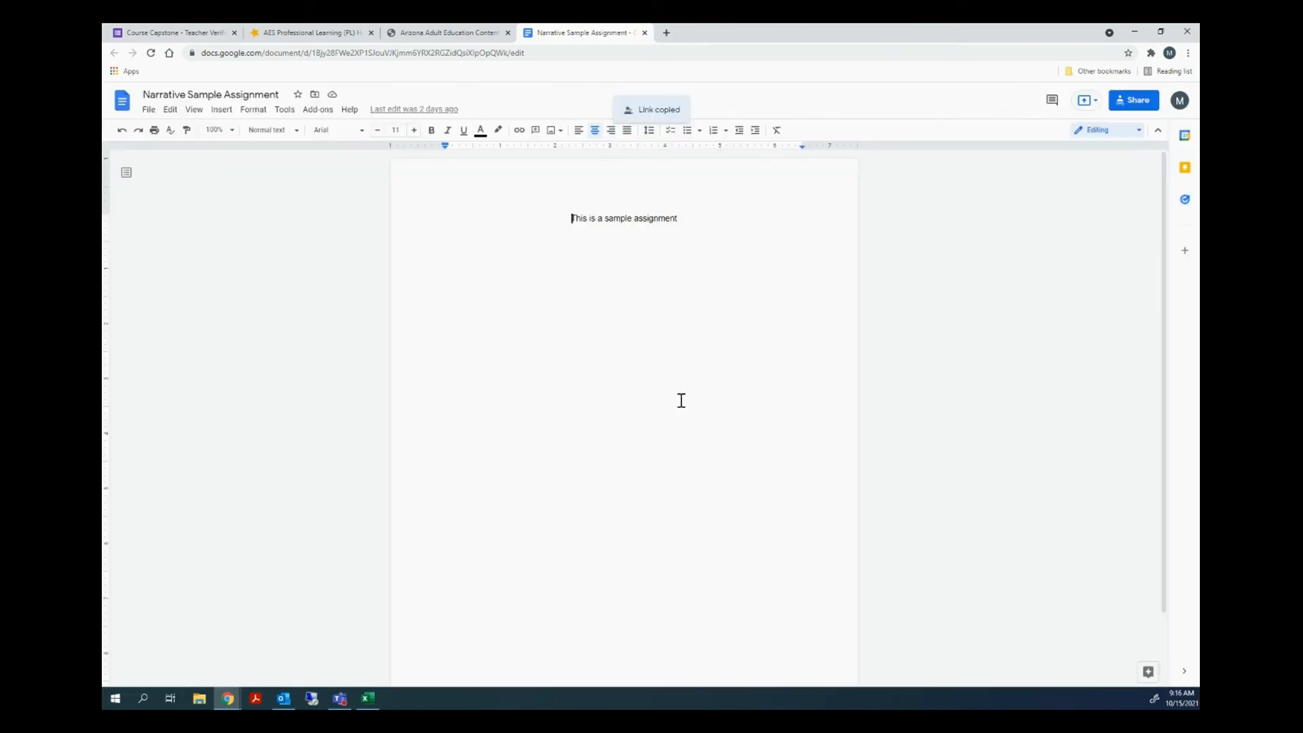
left_click(186, 33)
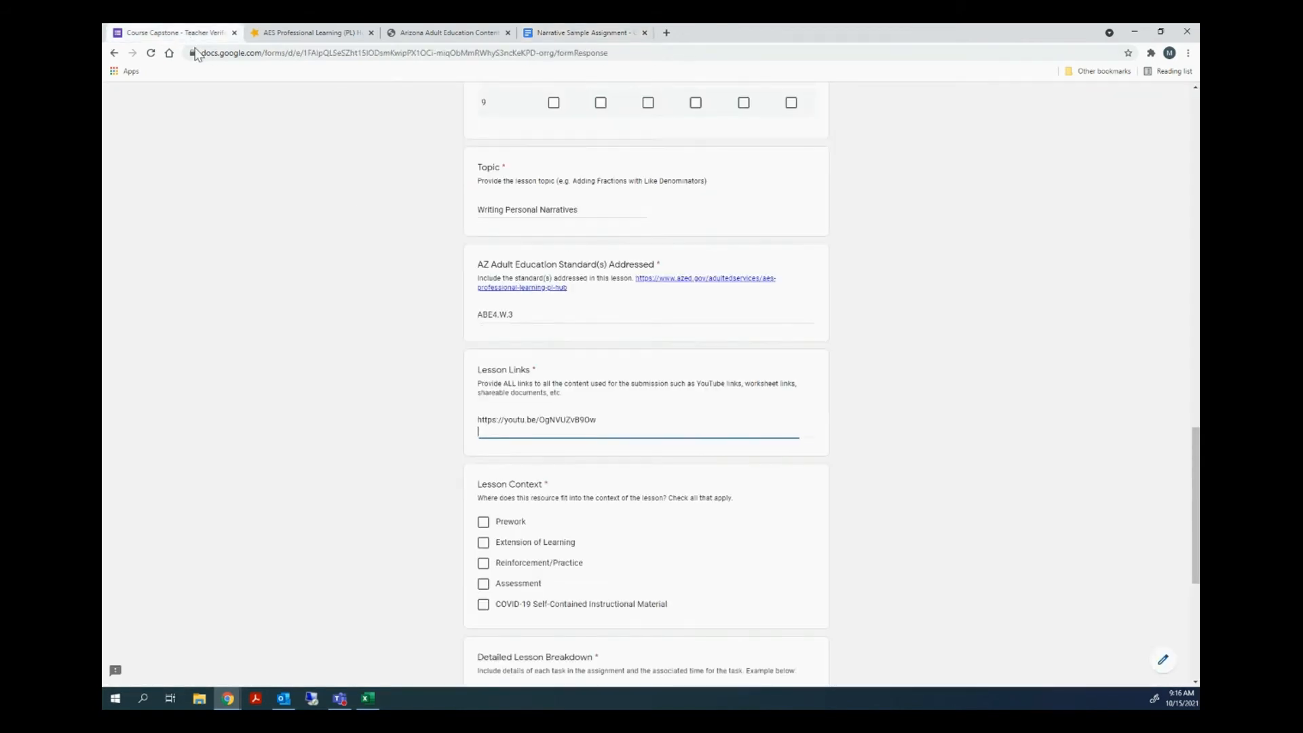
key("ctrl+v")
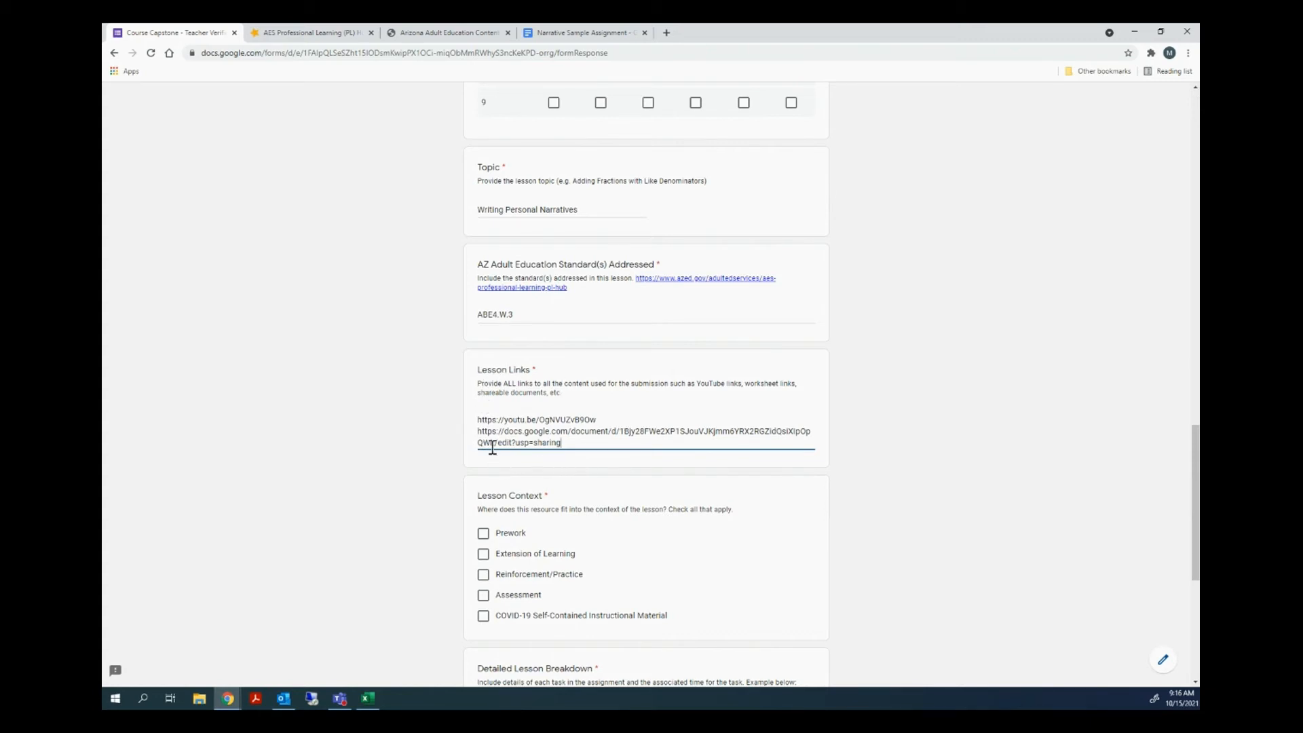
Check Extension of Learning as the lesson context for the resource.
scroll(585, 419, "down", 1)
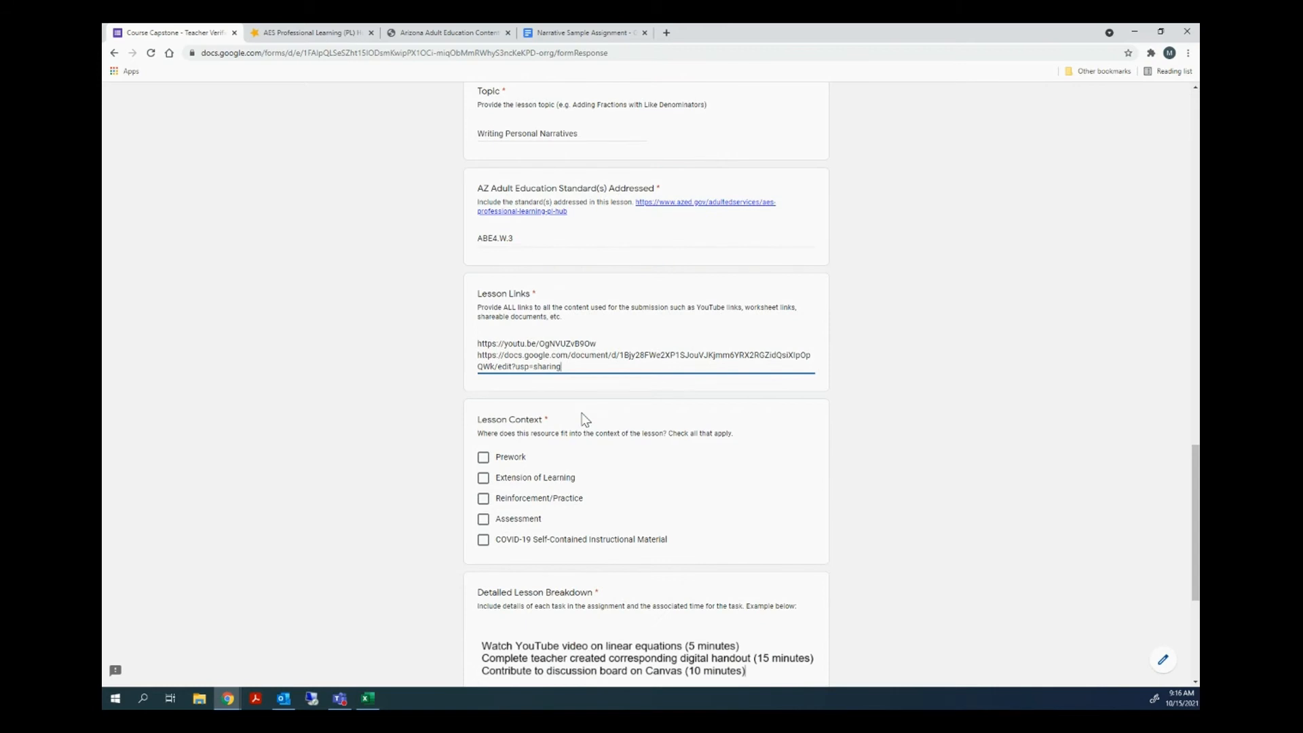
scroll(576, 414, "down", 1)
scroll(571, 404, "down", 1)
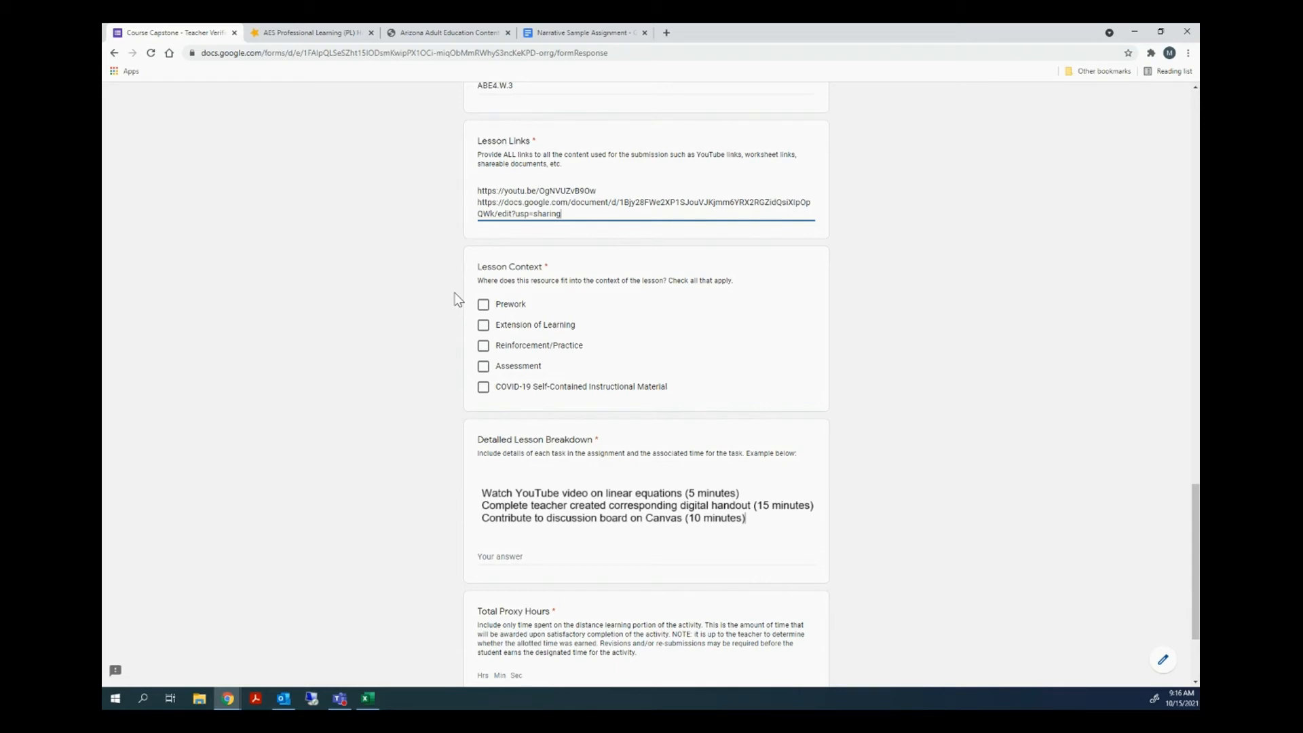
left_click(483, 324)
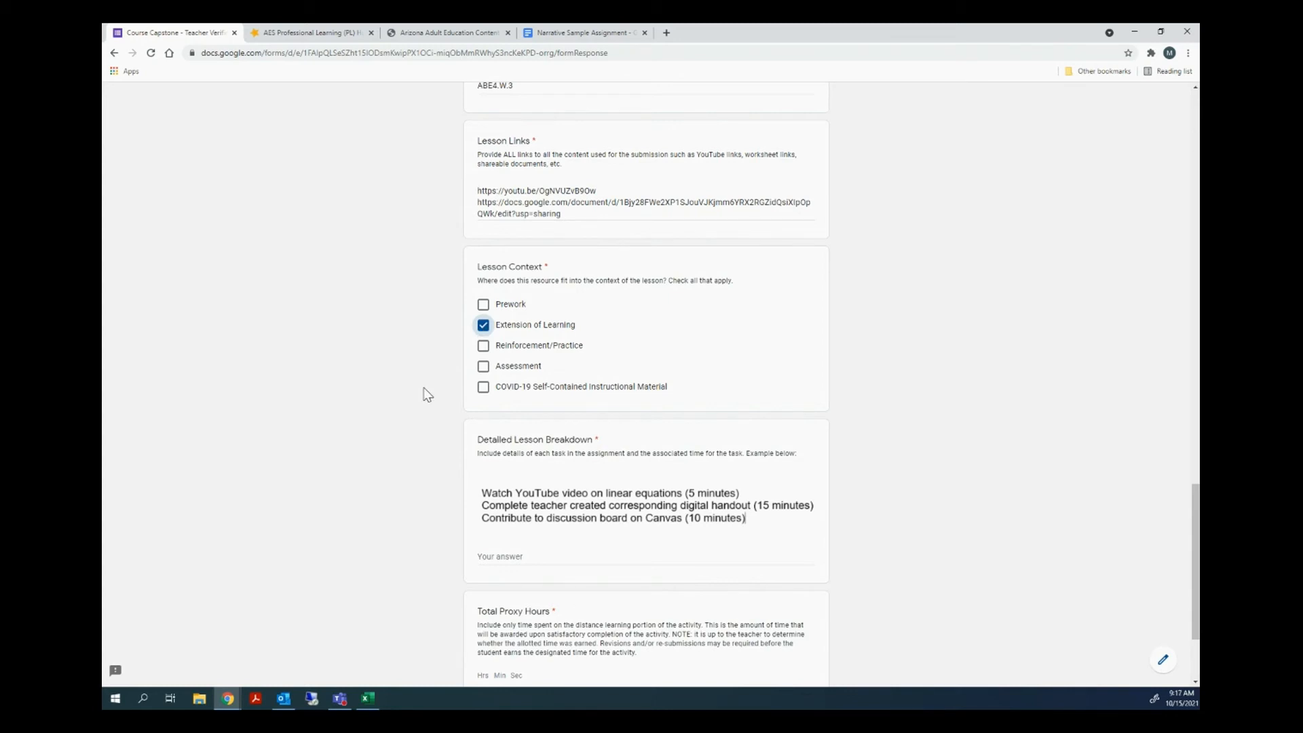
Begin the Detailed Lesson Breakdown with "Watch a YouTube video on writing a narrative (3:04 minutes)" and "Complete the teacher created digital handout (20 minutes)".
scroll(427, 394, "down", 3)
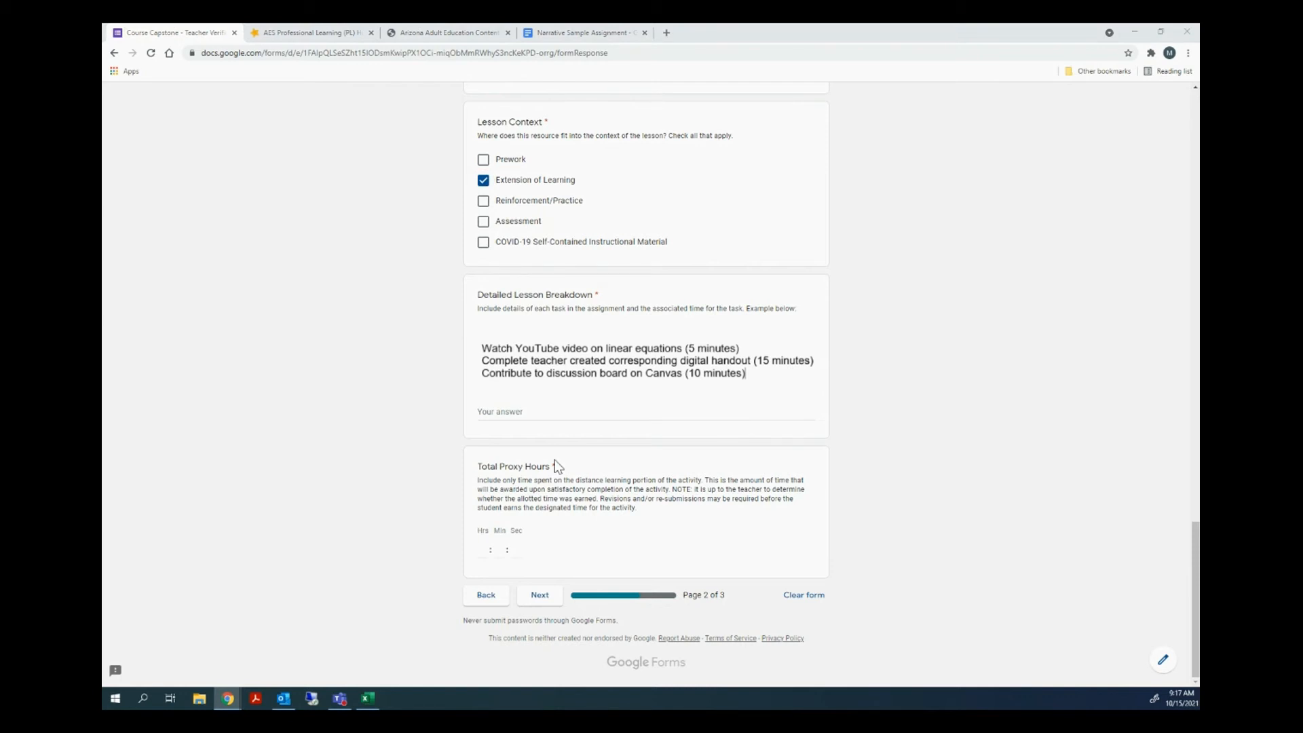
left_click(482, 407)
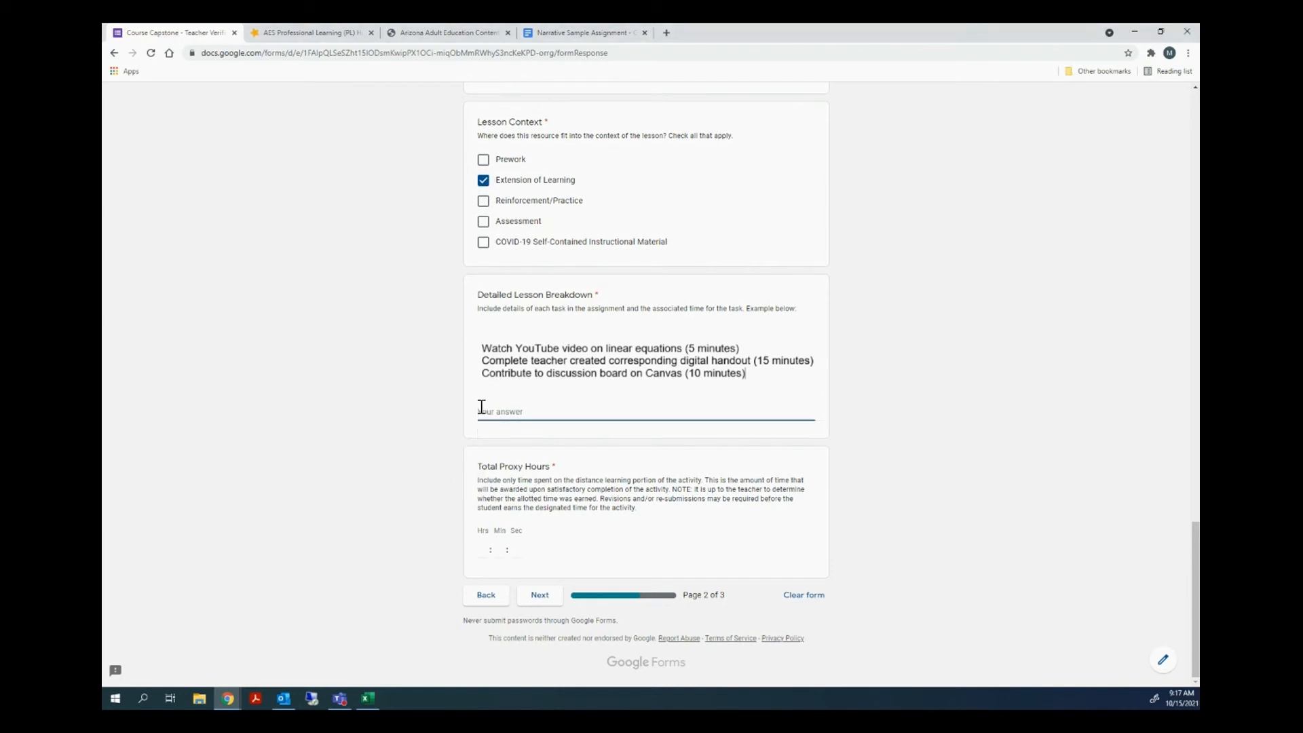
type("Watch a YouTube video on writing a narrative (3:04 minutes")
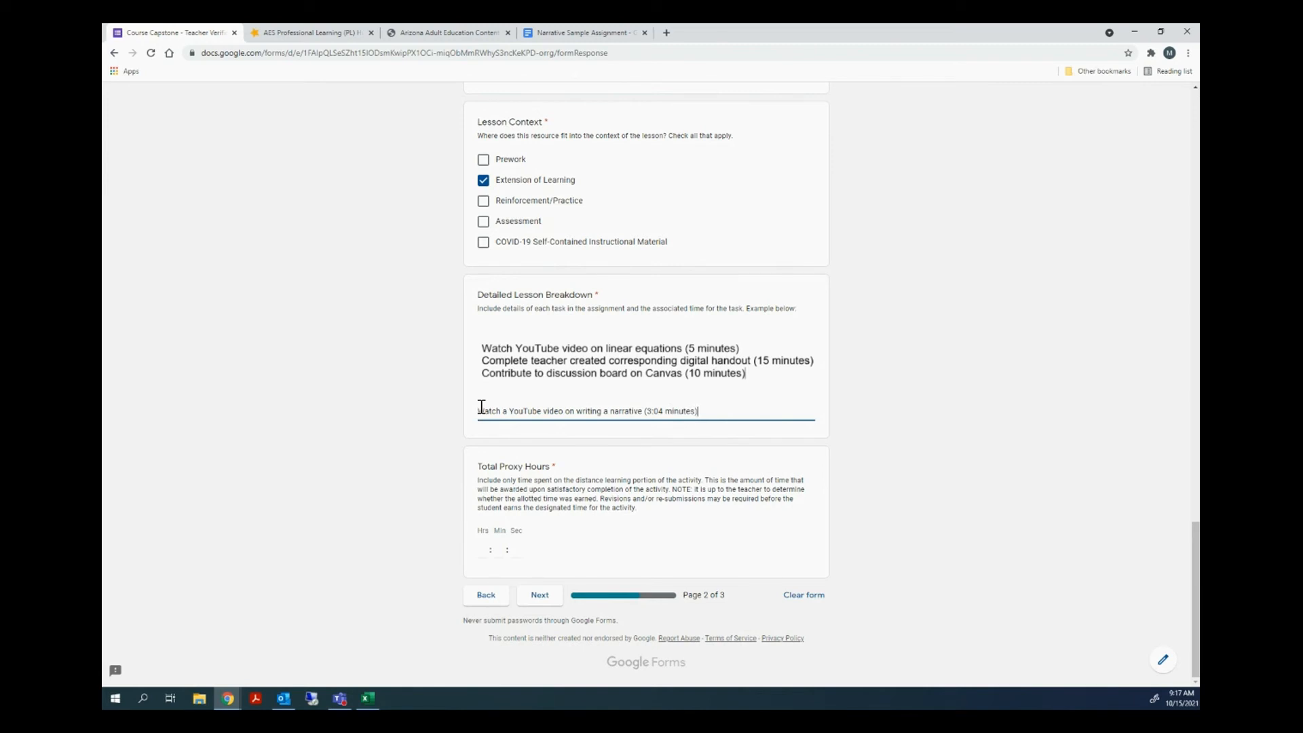
type(")")
key("Return")
type("Complete the")
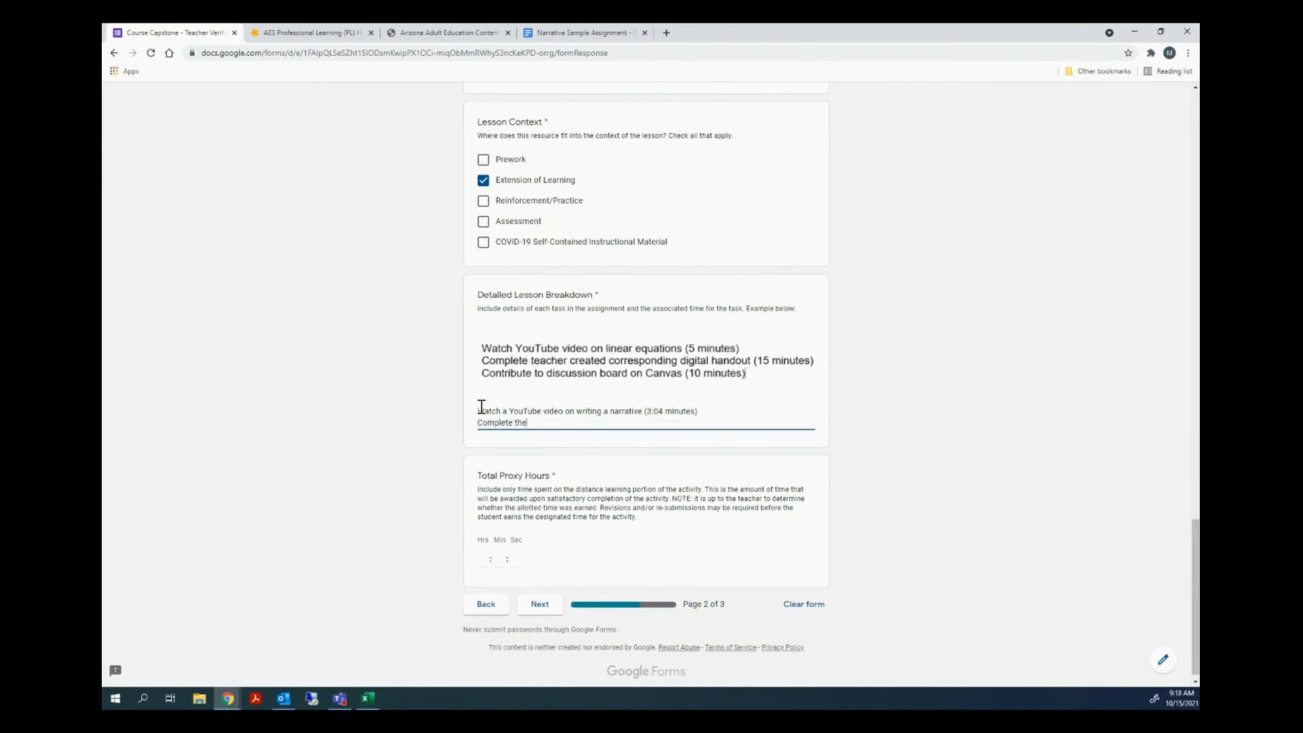
type(" teacher created digital Handout (20 minutes")
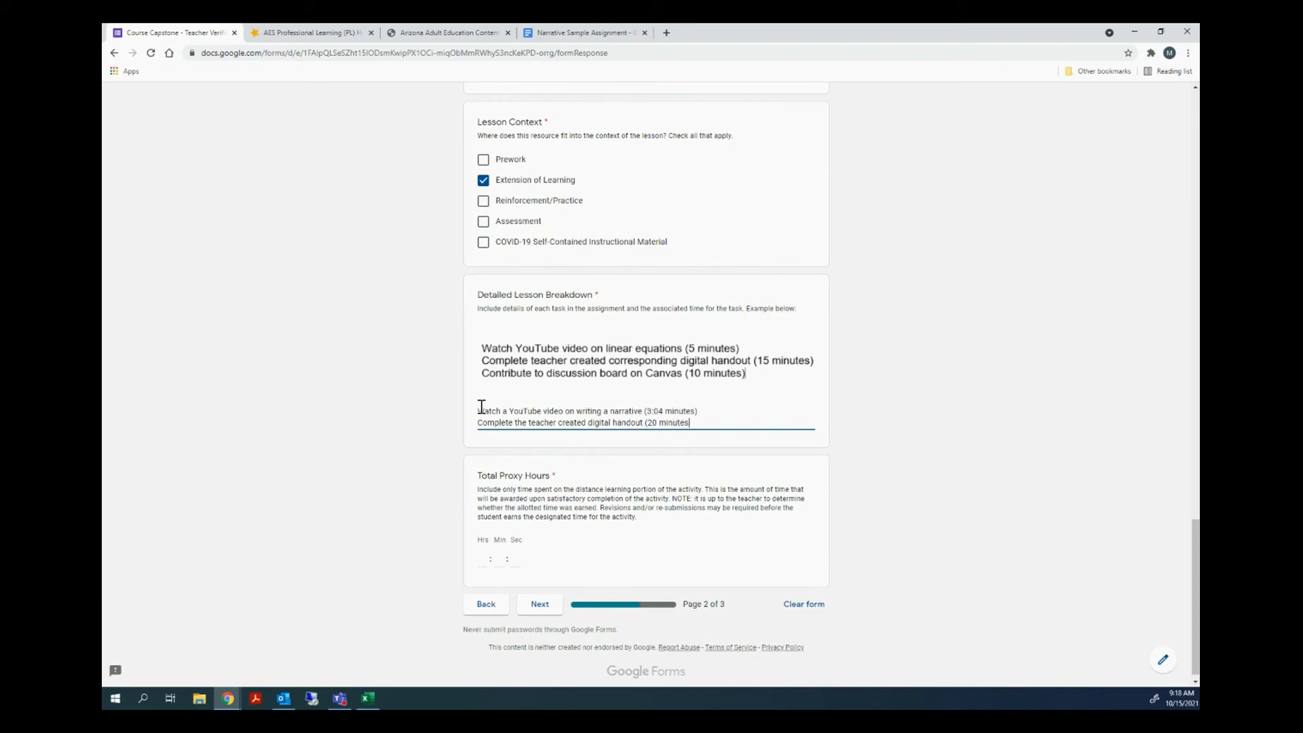
type(")")
Add "Record their stories (20 minutes)" and "Listen and write a reaction on Canvas (20 minutes)" as further lines of the lesson breakdown.
key("Return")
type("Recou")
key("BackSpace")
type("rd thei")
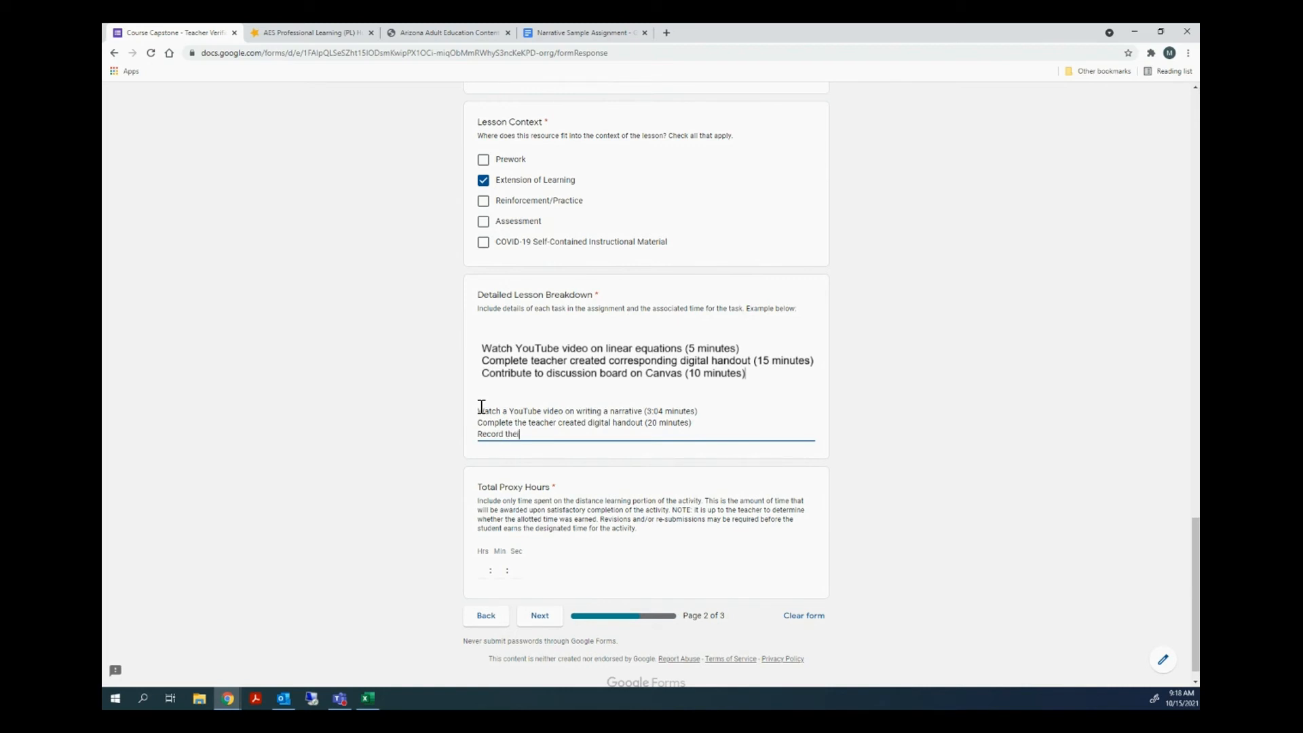
type("r stories (20 minutes)")
key("Return")
type("Listen and write ")
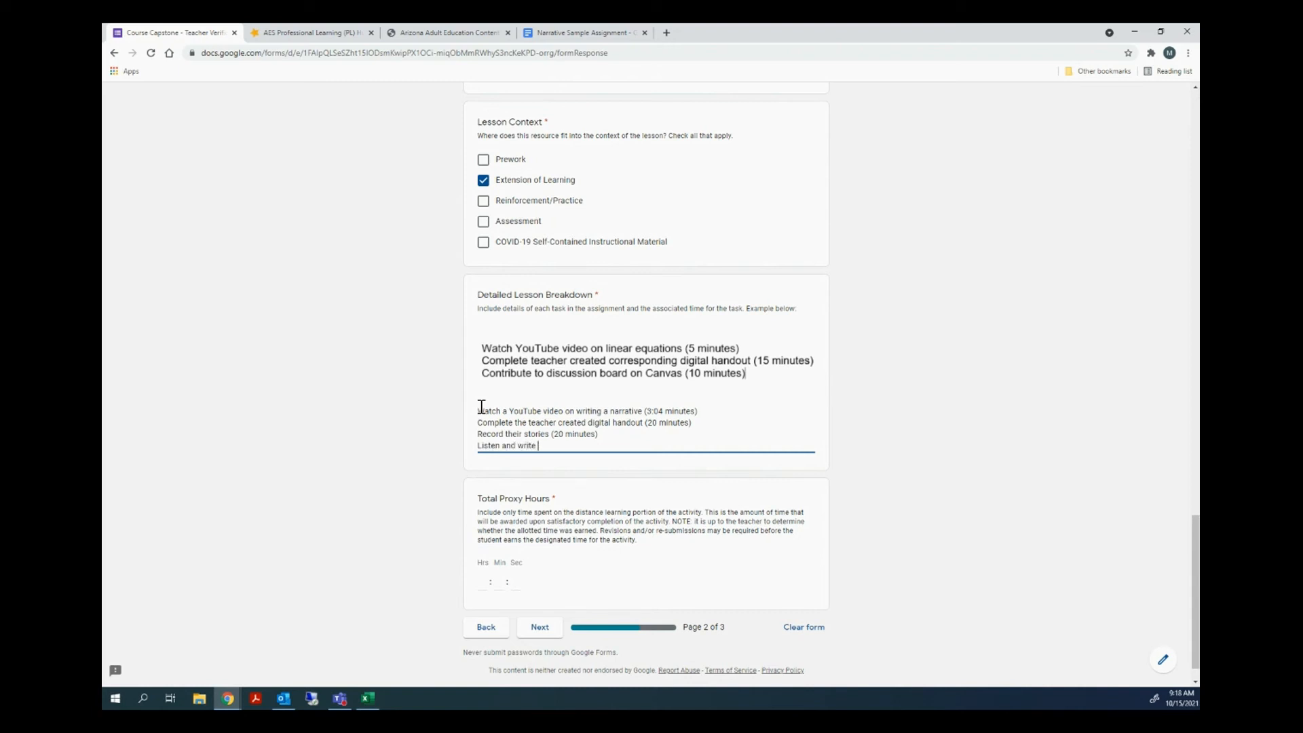
type("a reaction on Canvas (20 minutes)")
Fill in Total Proxy Hours with 01 for the hours plus the minutes and seconds, and continue to the form's last page.
left_click(480, 583)
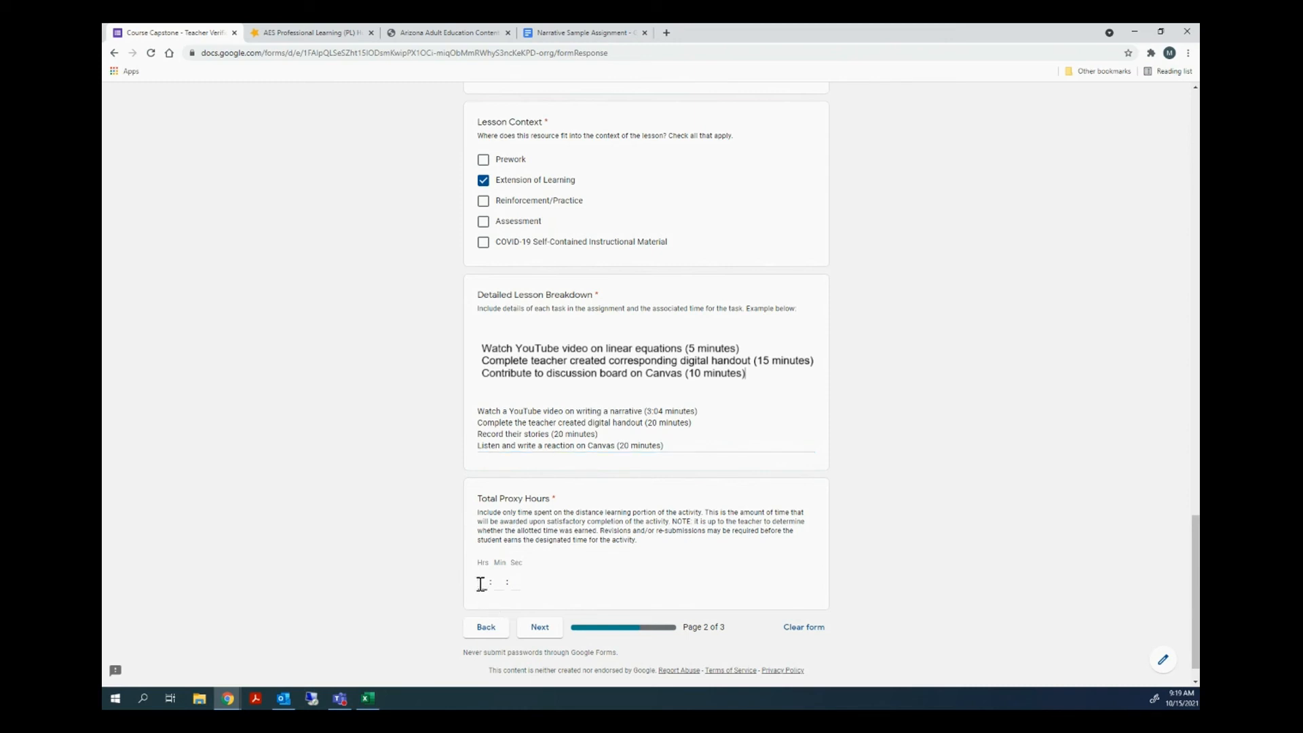
type("01")
left_click(499, 583)
left_click(518, 584)
left_click(543, 634)
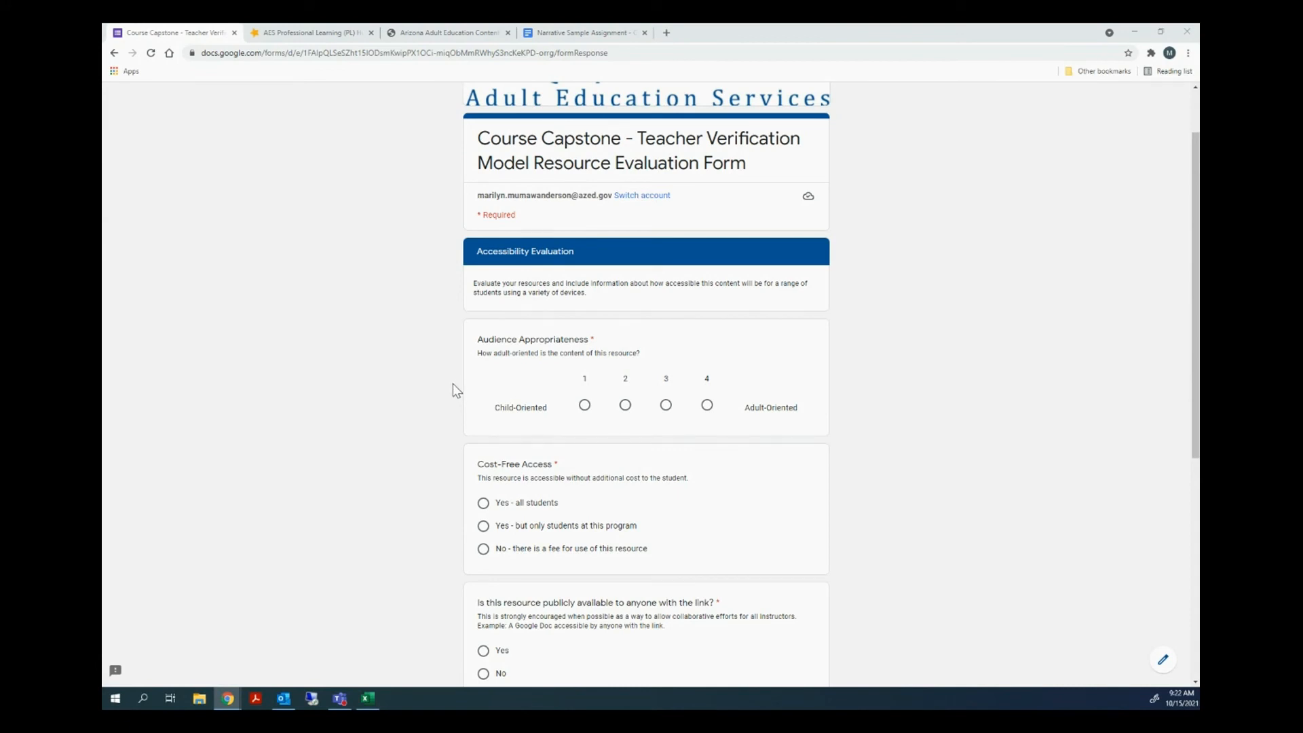
Rate Audience Appropriateness as 4 (Adult-Oriented) and answer Cost-Free Access with "Yes - all students".
scroll(454, 384, "down", 1)
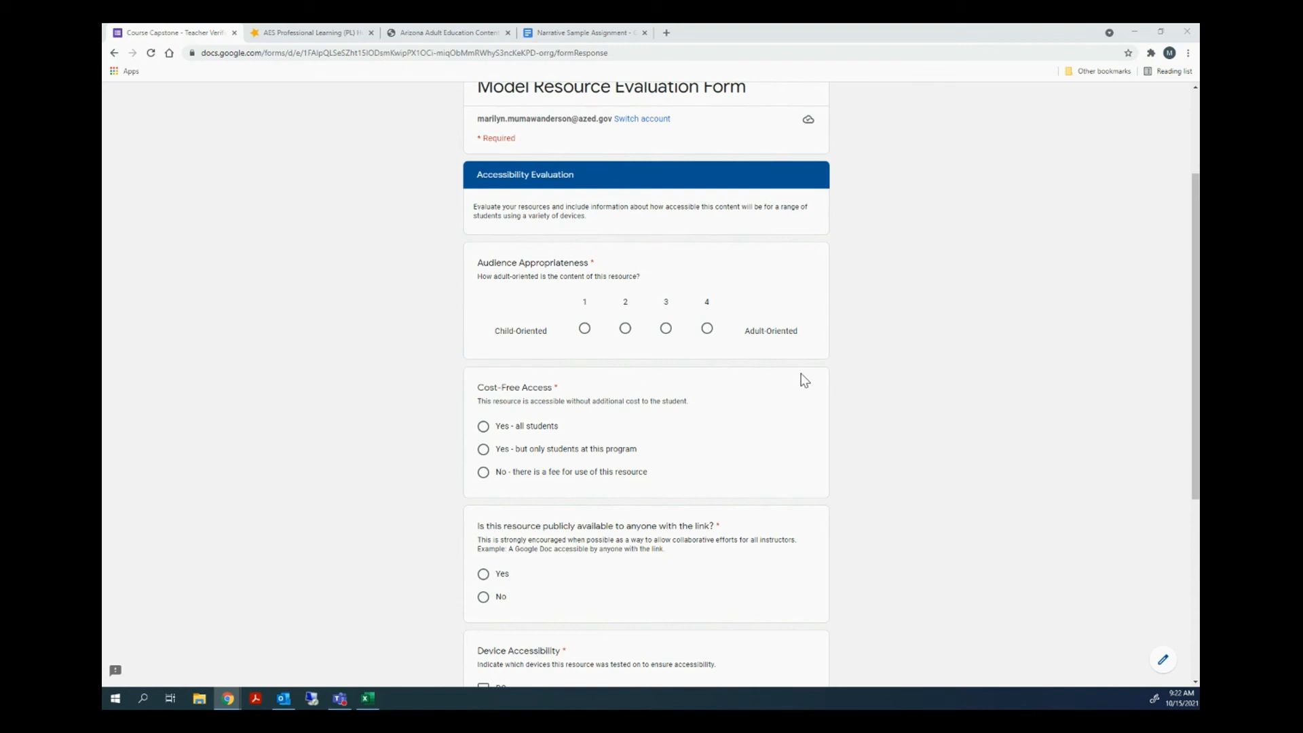
left_click(707, 329)
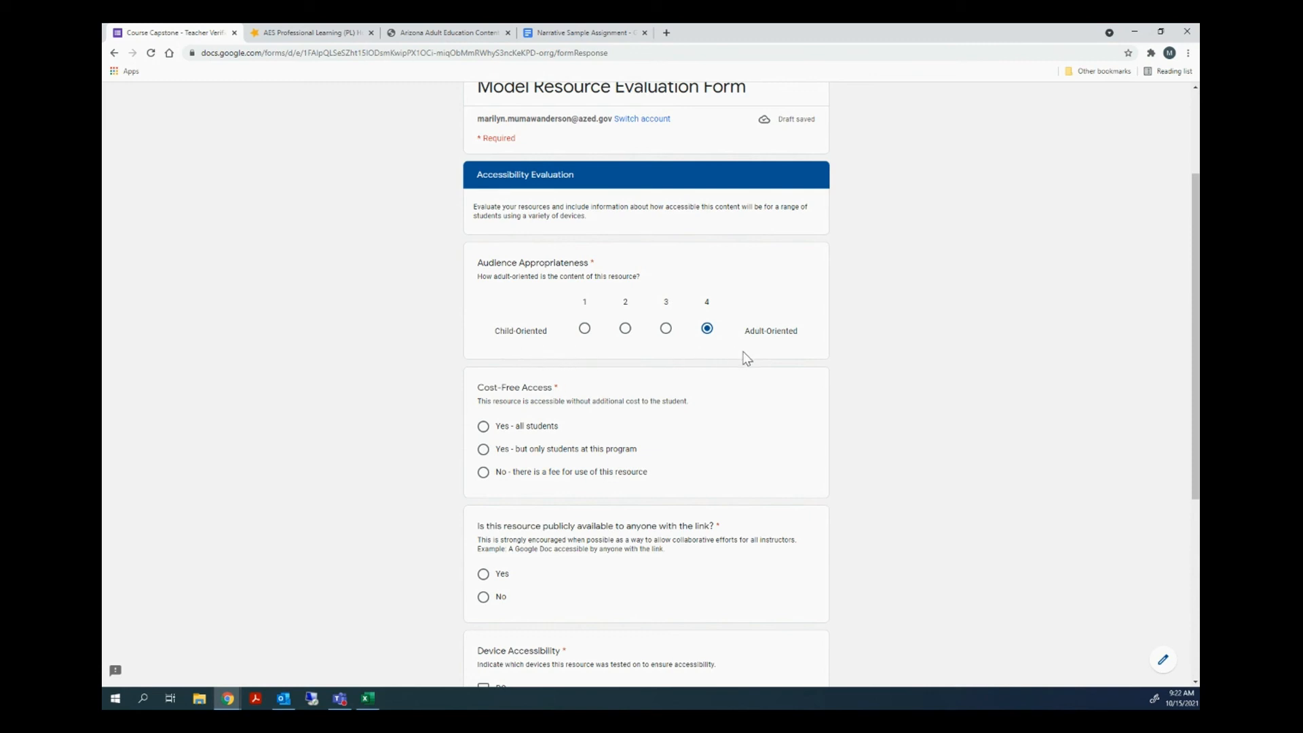
scroll(746, 359, "down", 1)
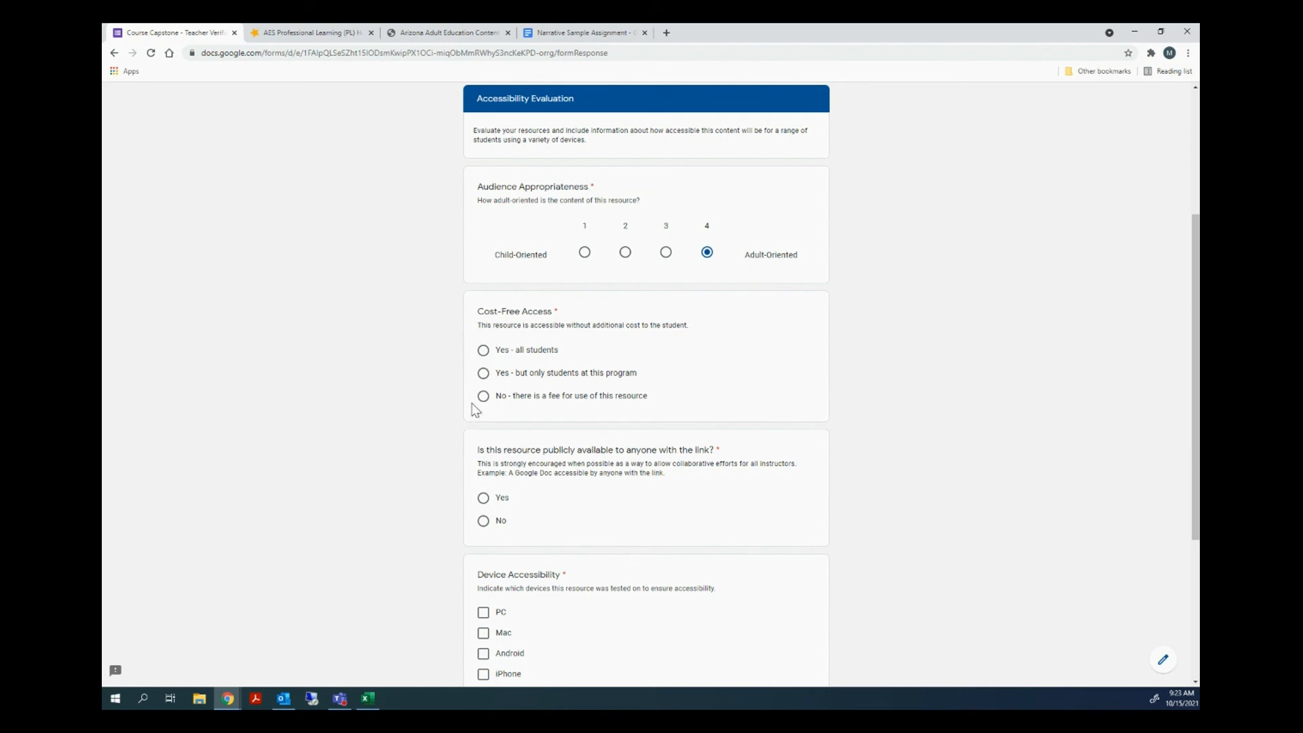
left_click(483, 350)
Answer Yes to whether the resource is publicly available to anyone with the link.
scroll(440, 421, "down", 1)
scroll(440, 422, "down", 1)
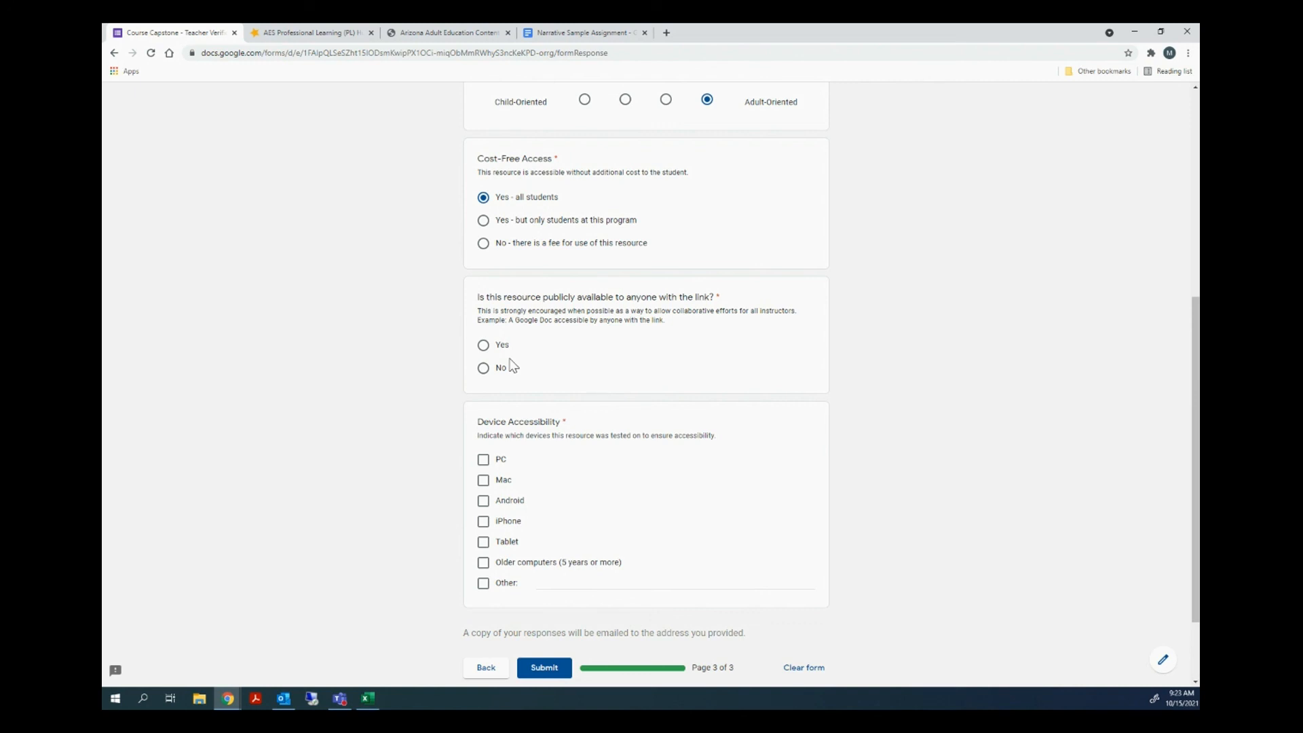
left_click(482, 345)
Check PC, Mac, Android, iPhone, Tablet and Older computers (5 years or more) under Device Accessibility, and submit the form.
scroll(518, 384, "down", 2)
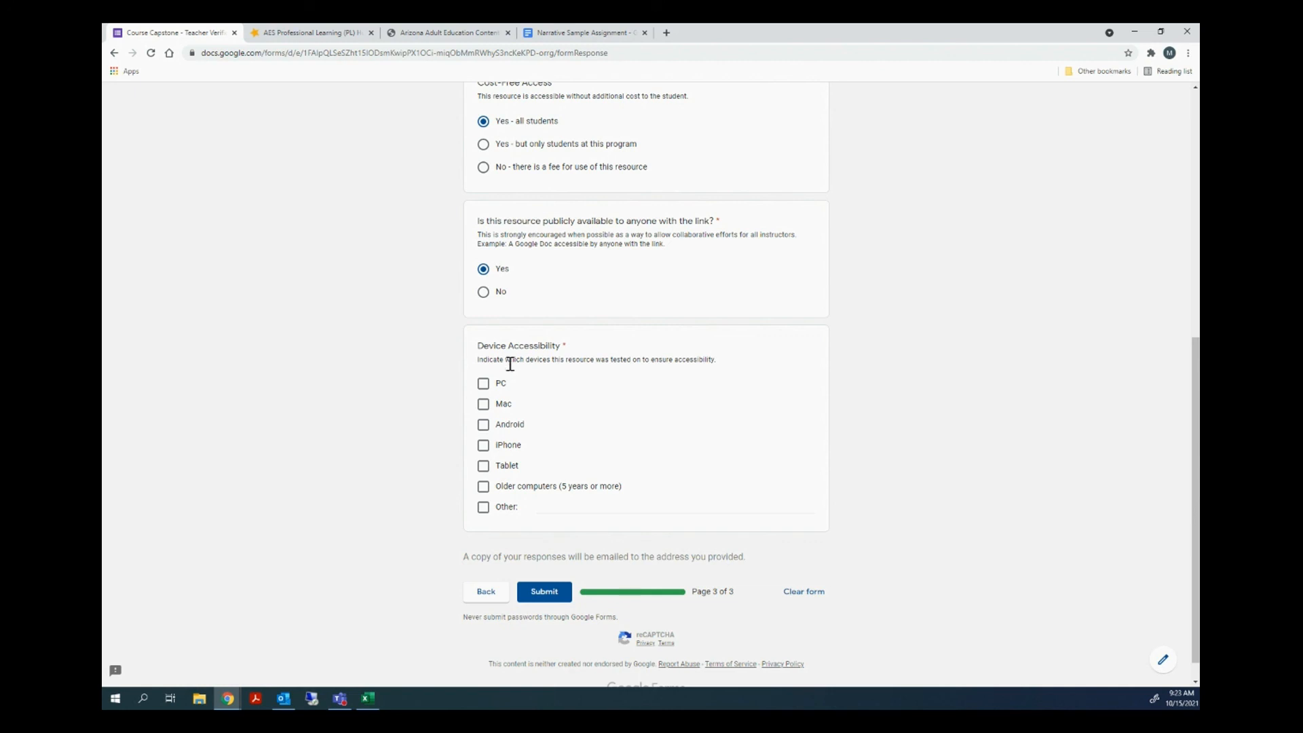
left_click(483, 384)
left_click(482, 405)
left_click(483, 445)
left_click(483, 425)
left_click(483, 468)
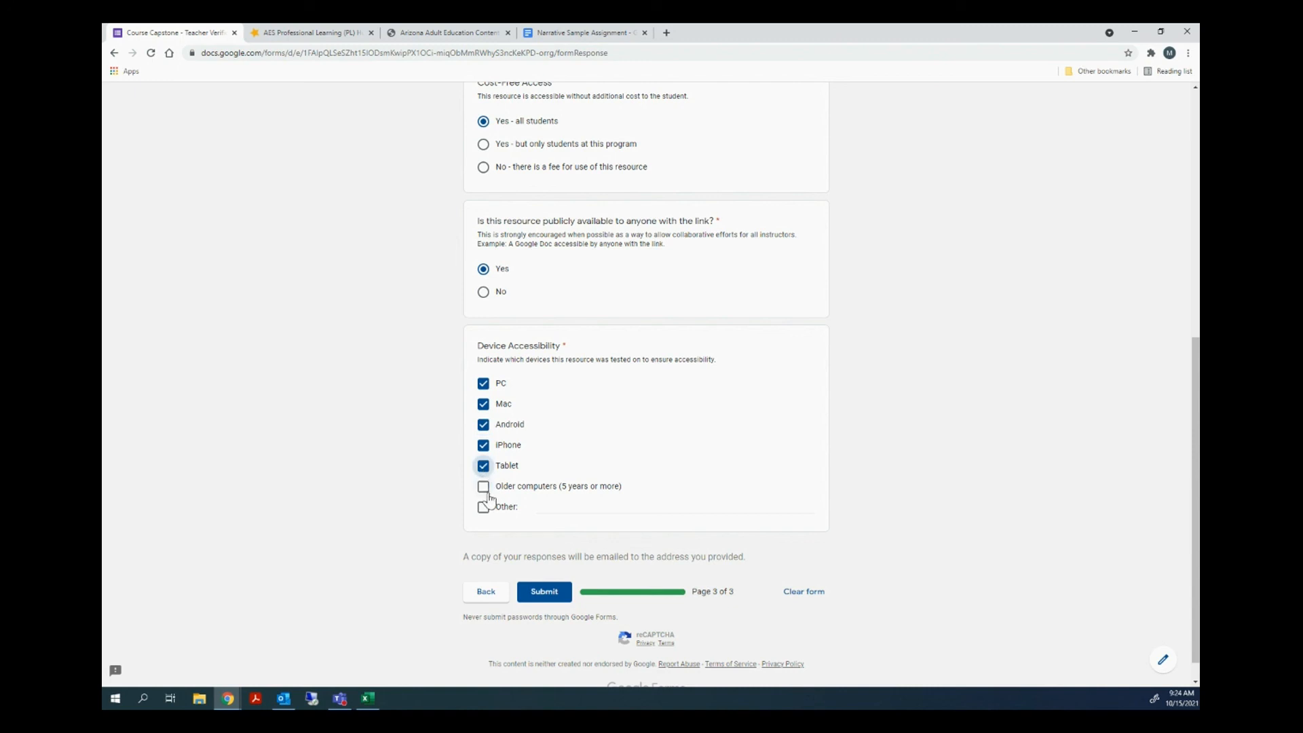
left_click(483, 488)
left_click(551, 598)
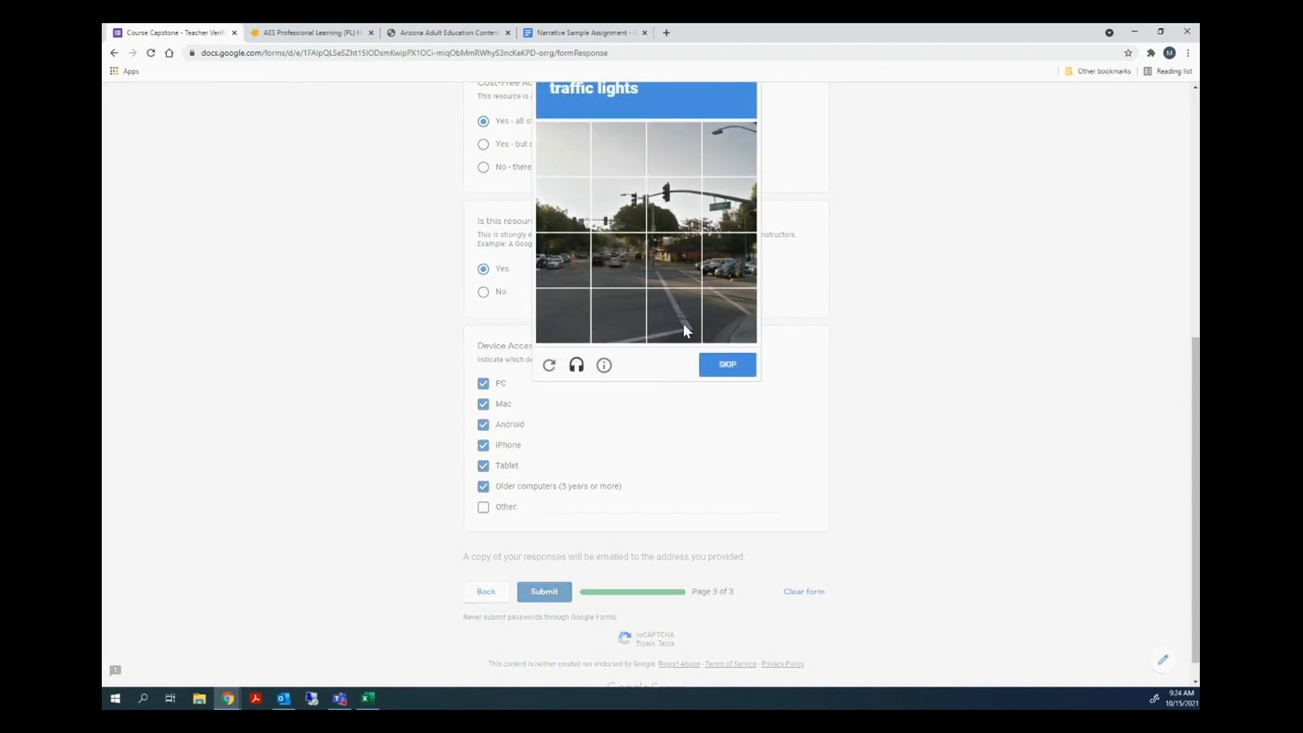